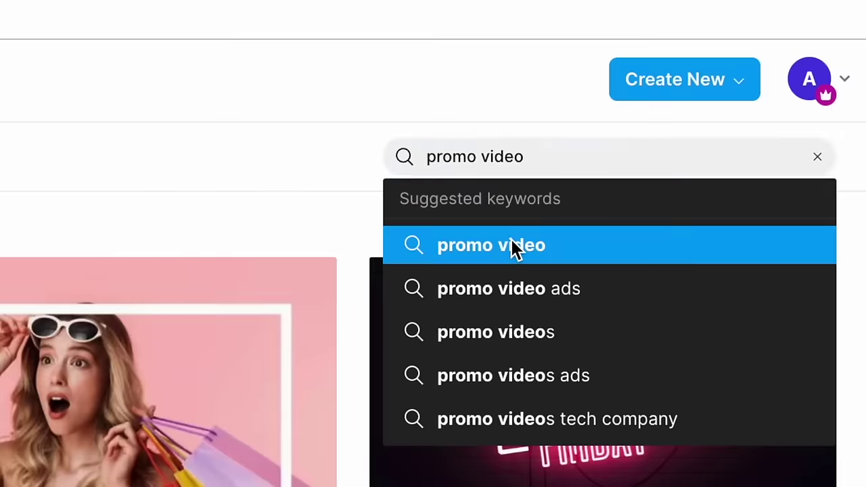
Step: Search templates for 'promo video' and open the 'List your home for free ad' template
{"action": "left_click", "coordinate": [512, 248]}
{"action": "left_click", "coordinate": [577, 222]}
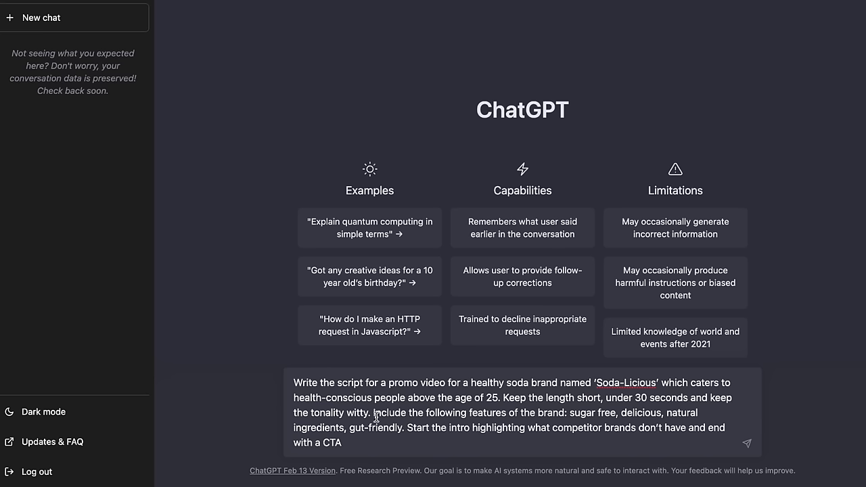
Step: Send the Soda-Licious promo script prompt to ChatGPT
{"action": "left_click", "coordinate": [748, 443]}
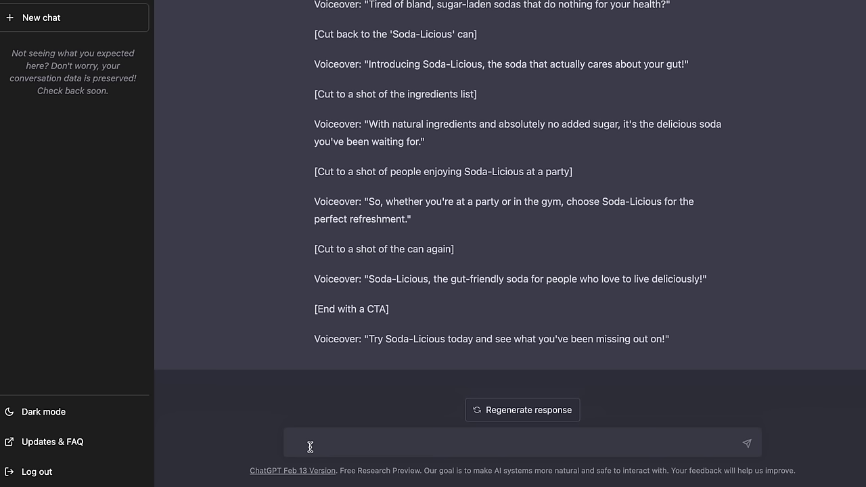
Step: Put the cursor in the ChatGPT message box to begin a follow-up request
{"action": "left_click", "coordinate": [310, 447]}
Step: Ask ChatGPT to 'Remove the first line of the voiceover' and send the revision
{"action": "type", "text": "R"}
{"action": "type", "text": "emove"}
{"action": "type", "text": " the first line of "}
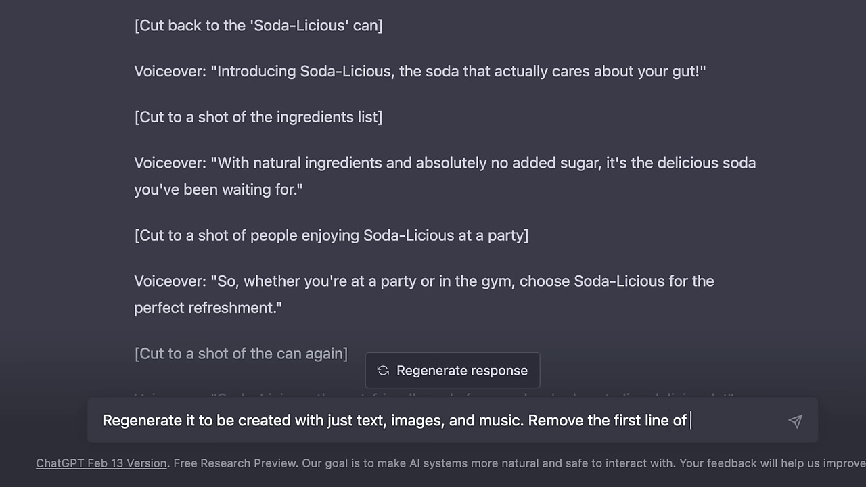
{"action": "type", "text": "the voiceover"}
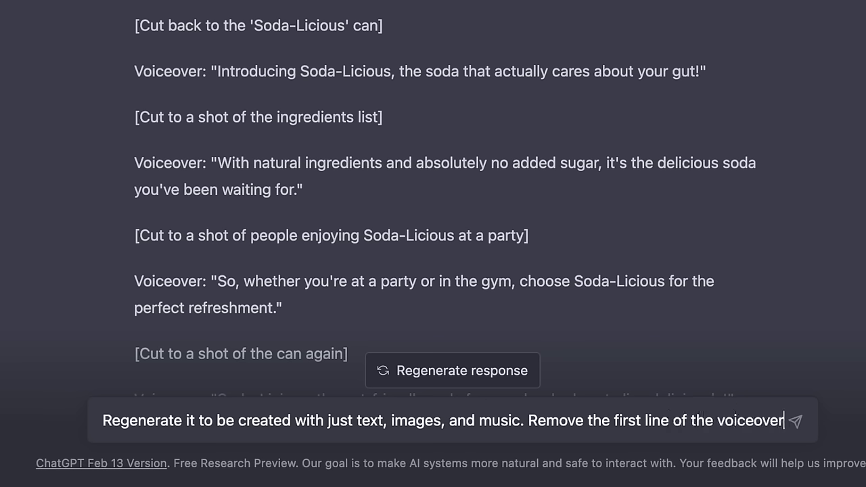
{"action": "left_click", "coordinate": [795, 420]}
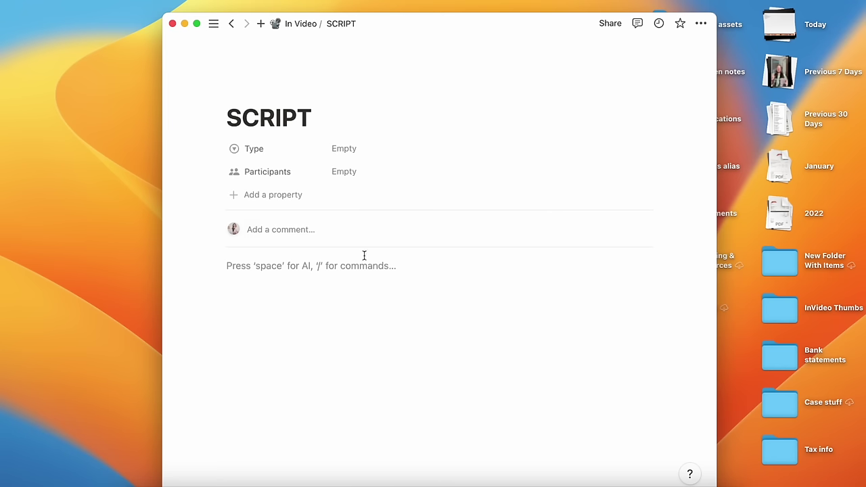
Step: Paste the script into the Notion SCRIPT page and delete the opening scene cues and 'Text:' labels
{"action": "key", "text": "super+v"}
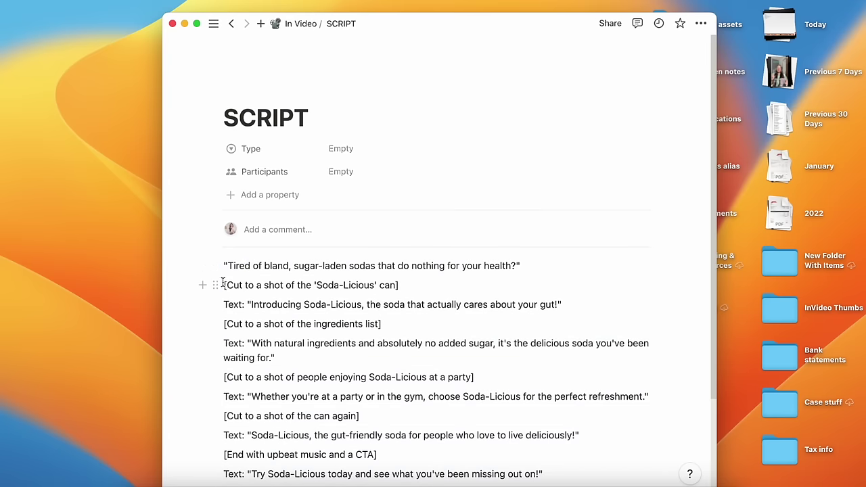
{"action": "mouse_move", "coordinate": [224, 285]}
{"action": "left_mouse_down"}
{"action": "mouse_move", "coordinate": [313, 291]}
{"action": "mouse_move", "coordinate": [247, 305]}
{"action": "left_mouse_up"}
{"action": "key", "text": "BackSpace"}
{"action": "left_click_drag", "start_coordinate": [224, 336], "coordinate": [249, 358]}
{"action": "key", "text": "BackSpace"}
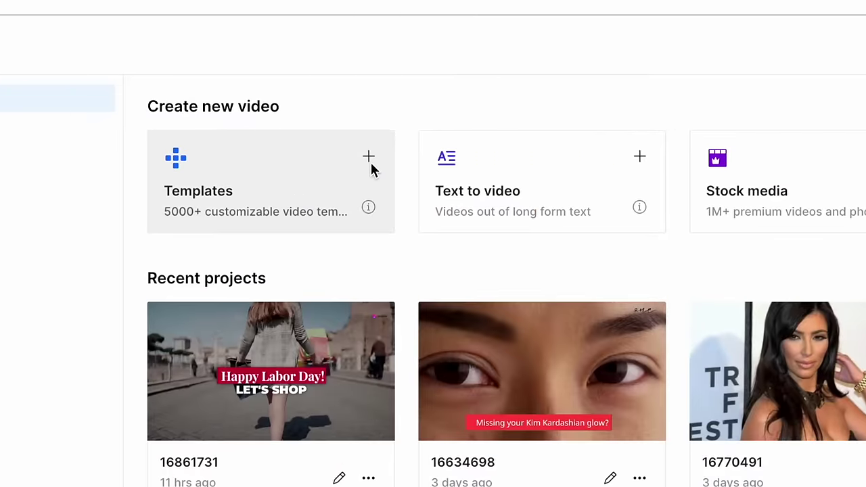
Step: Search the InVideo template gallery for 'promo' videos
{"action": "left_click", "coordinate": [368, 160]}
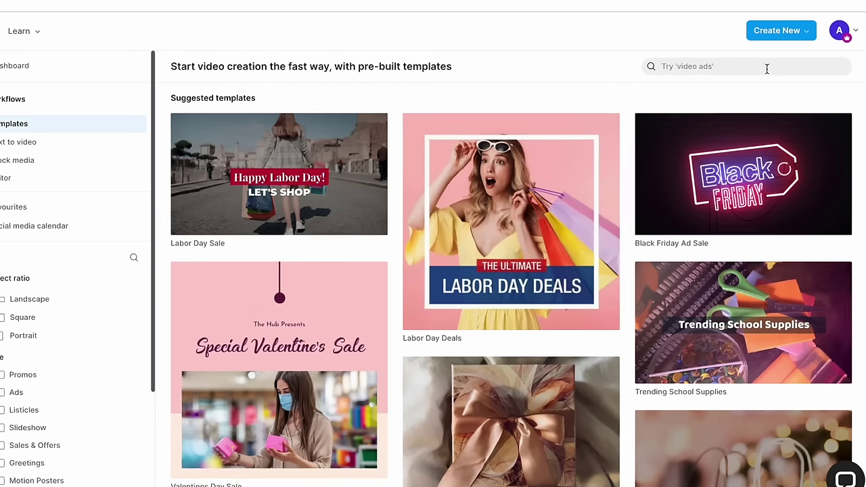
{"action": "left_click", "coordinate": [766, 68]}
{"action": "type", "text": "pr"}
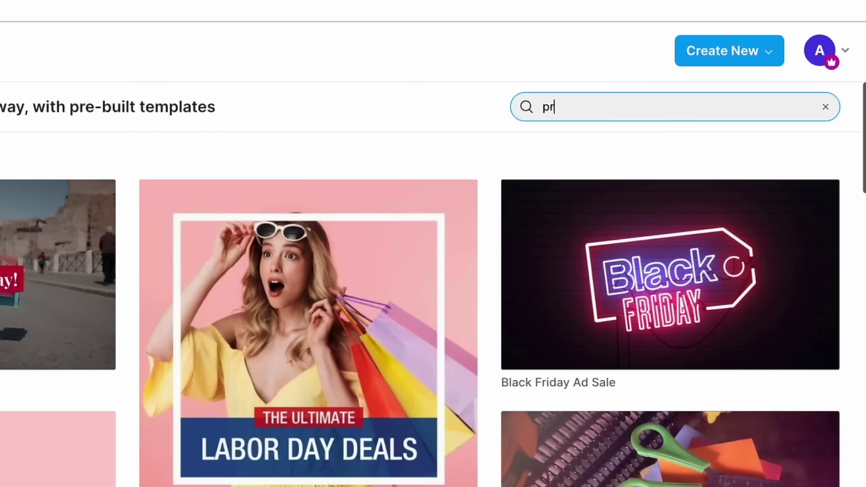
{"action": "type", "text": "omo"}
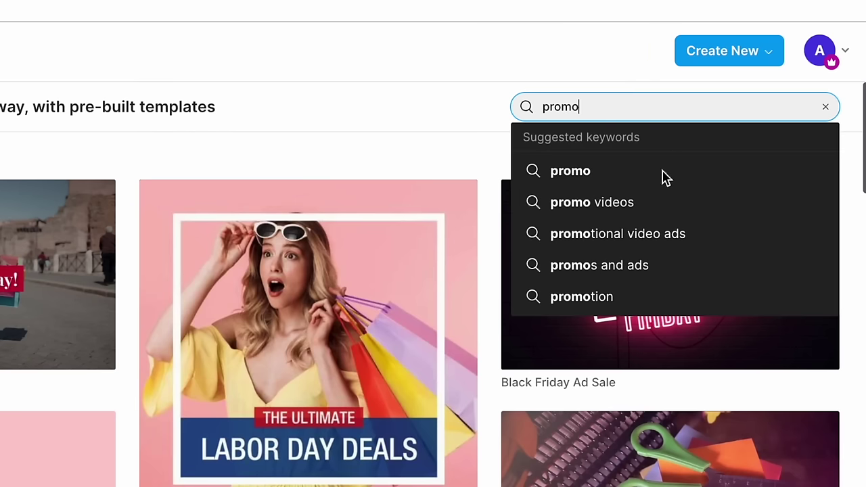
{"action": "left_click", "coordinate": [643, 201]}
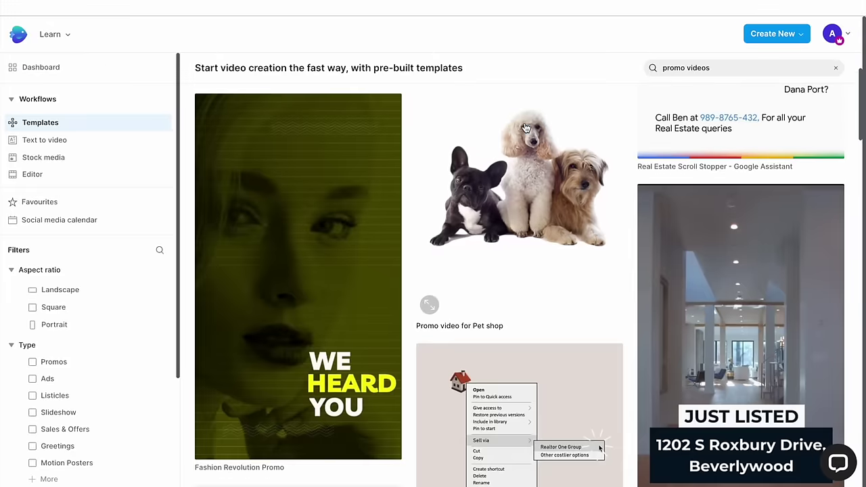
{"action": "scroll", "coordinate": [541, 163], "scroll_direction": "down", "scroll_amount": 3}
{"action": "scroll", "coordinate": [562, 193], "scroll_direction": "down", "scroll_amount": 1}
{"action": "scroll", "coordinate": [566, 190], "scroll_direction": "down", "scroll_amount": 2}
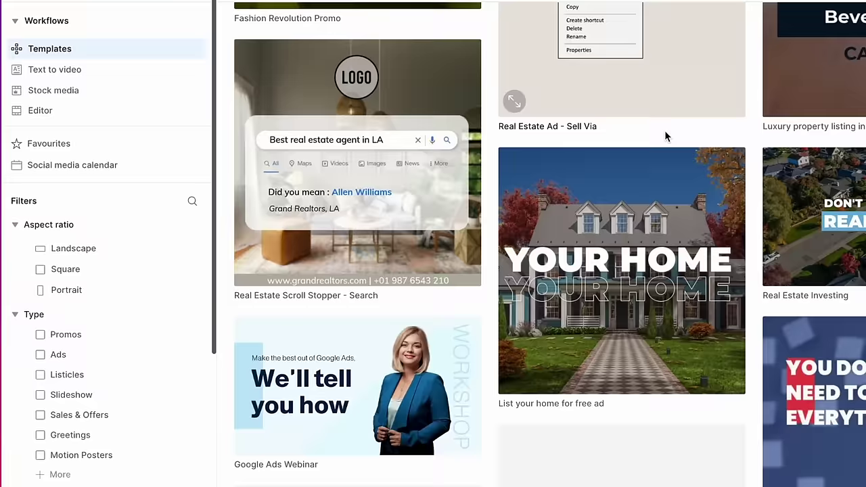
{"action": "scroll", "coordinate": [664, 136], "scroll_direction": "down", "scroll_amount": 2}
{"action": "scroll", "coordinate": [704, 115], "scroll_direction": "down", "scroll_amount": 2}
{"action": "scroll", "coordinate": [703, 115], "scroll_direction": "down", "scroll_amount": 2}
{"action": "scroll", "coordinate": [706, 121], "scroll_direction": "down", "scroll_amount": 1}
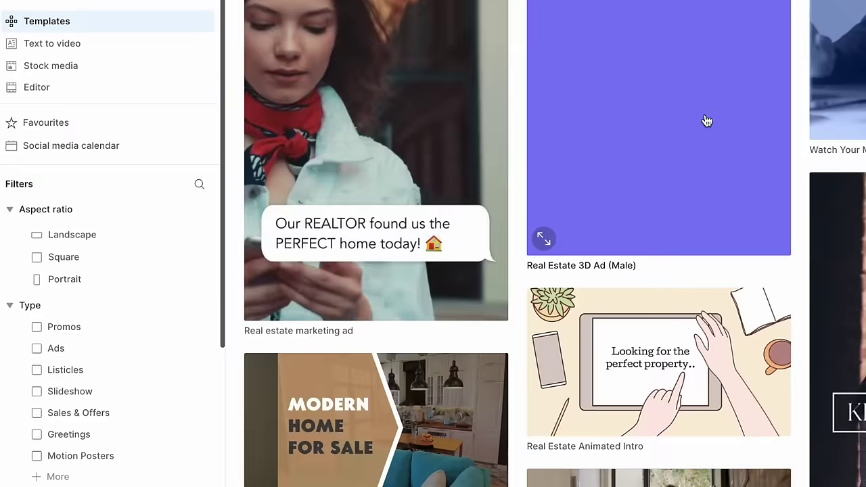
Step: Filter to Landscape, Promos and Food & Beverage, then use the National Brownie Day template
{"action": "left_click", "coordinate": [72, 195]}
{"action": "scroll", "coordinate": [44, 268], "scroll_direction": "down", "scroll_amount": 1}
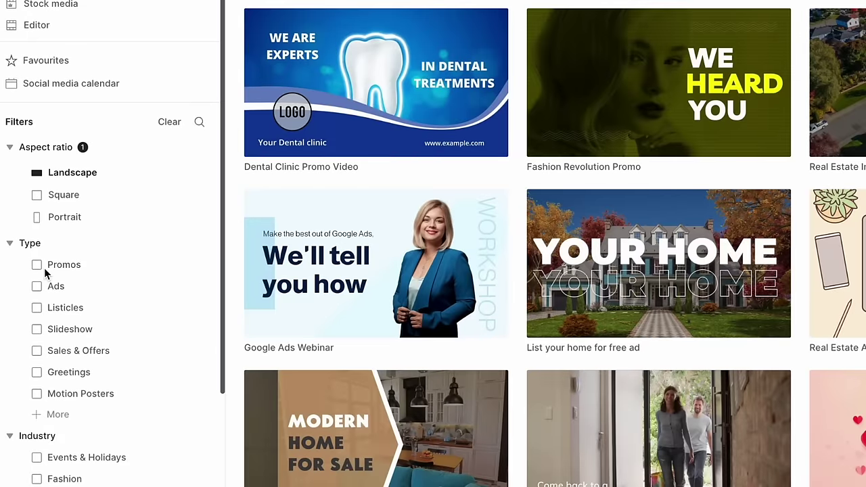
{"action": "left_click", "coordinate": [44, 268]}
{"action": "scroll", "coordinate": [42, 266], "scroll_direction": "down", "scroll_amount": 2}
{"action": "left_click", "coordinate": [35, 455]}
{"action": "scroll", "coordinate": [326, 224], "scroll_direction": "down", "scroll_amount": 5}
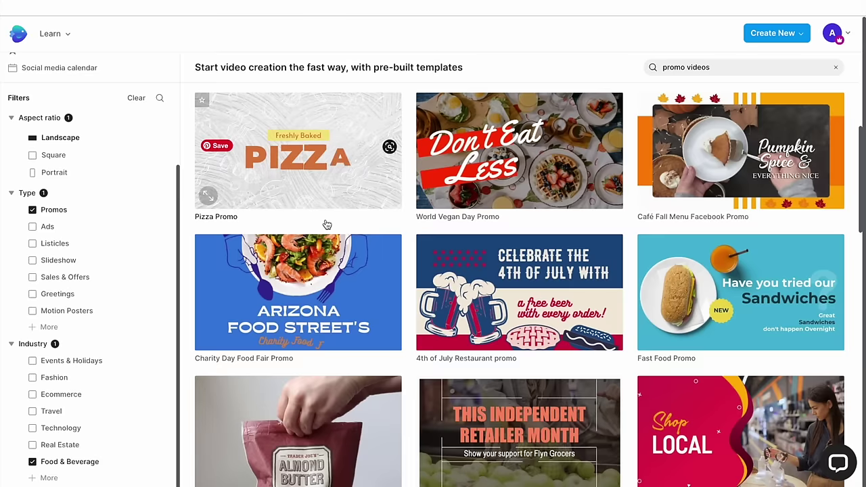
{"action": "scroll", "coordinate": [326, 224], "scroll_direction": "down", "scroll_amount": 2}
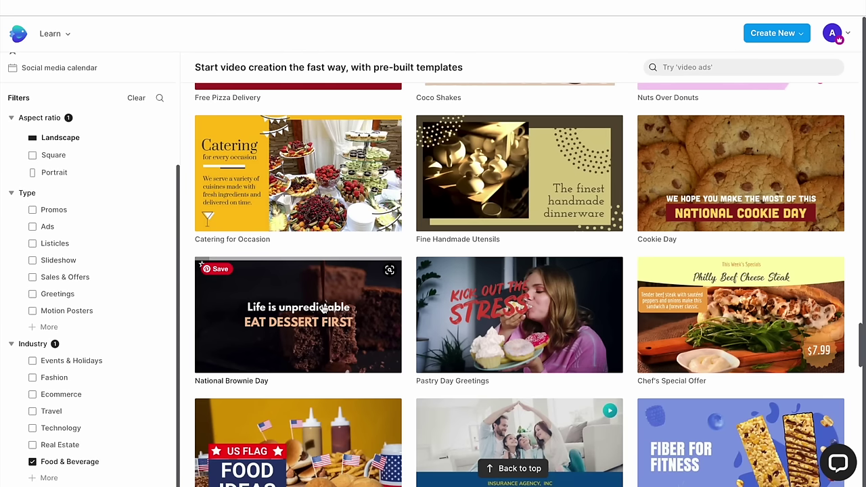
{"action": "left_click", "coordinate": [371, 300]}
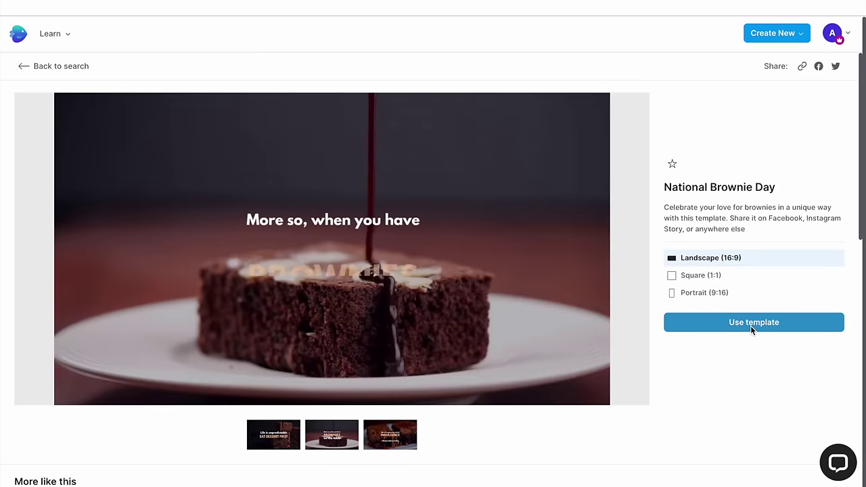
{"action": "left_click", "coordinate": [750, 325]}
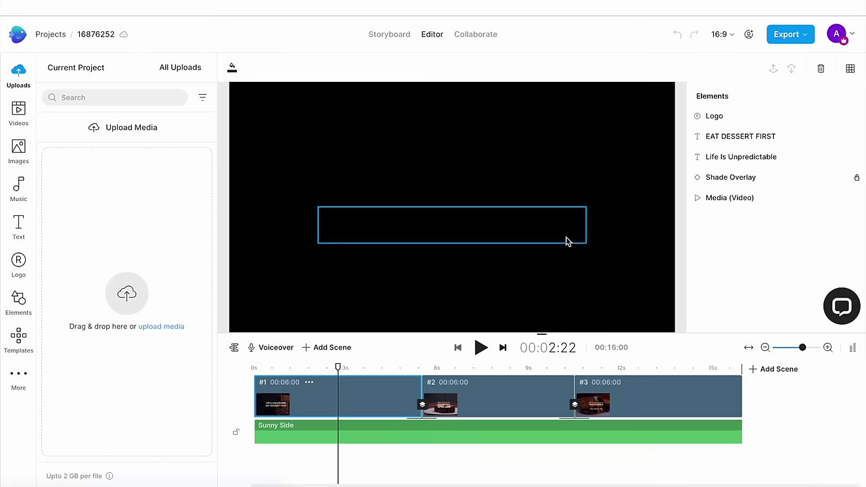
{"action": "left_click", "coordinate": [435, 139]}
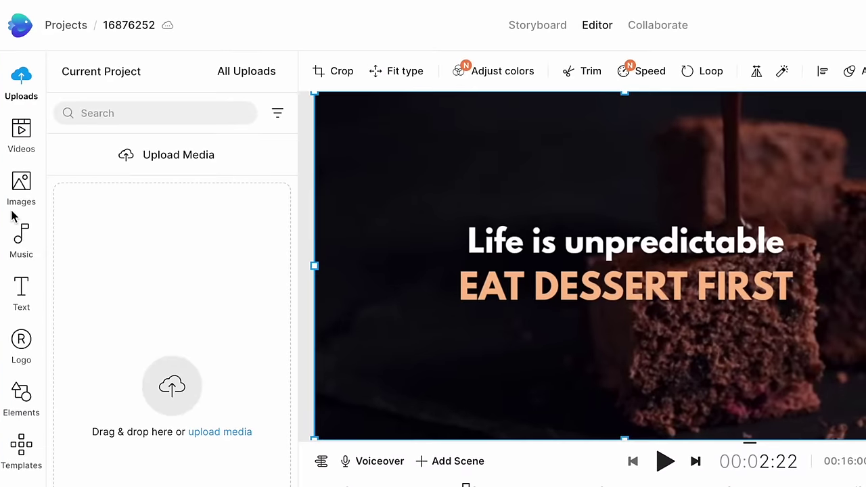
{"action": "left_click", "coordinate": [22, 134]}
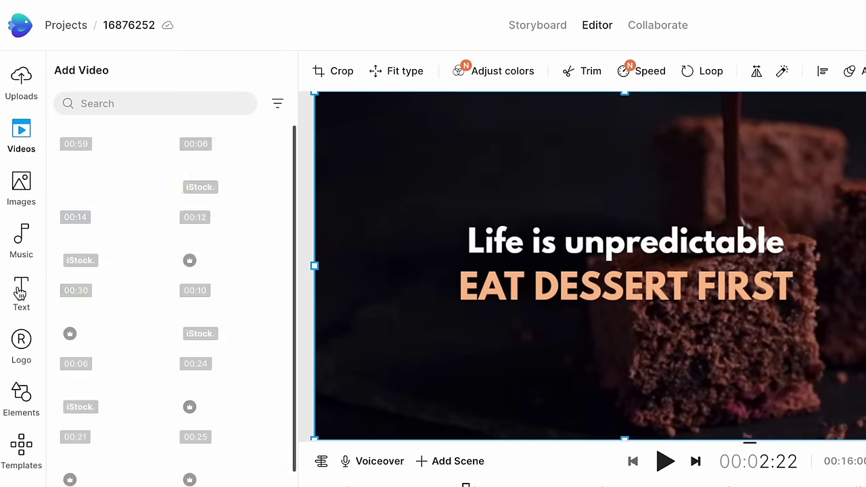
{"action": "left_click", "coordinate": [21, 290]}
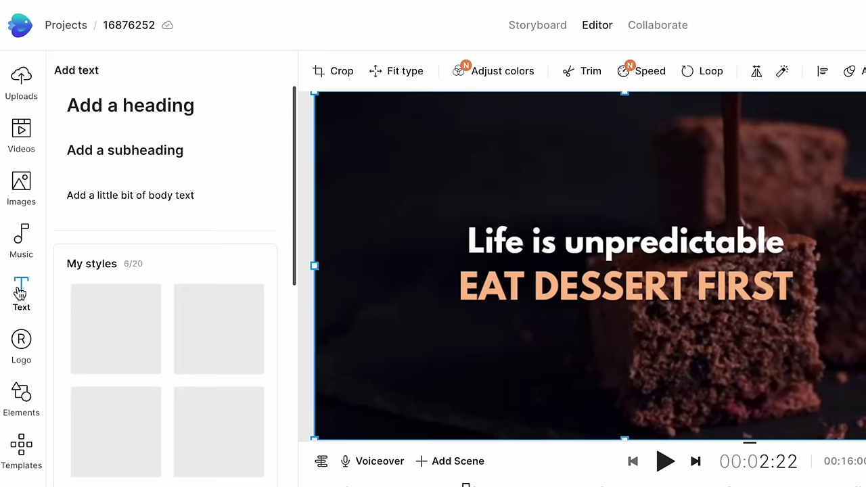
{"action": "left_click", "coordinate": [32, 88]}
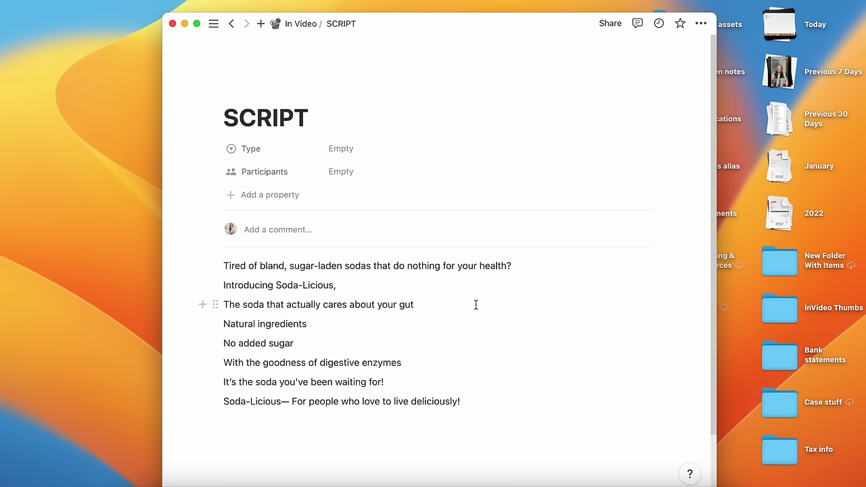
Step: Select the opening question line of the Soda-Licious script in Notion
{"action": "left_click", "coordinate": [341, 344]}
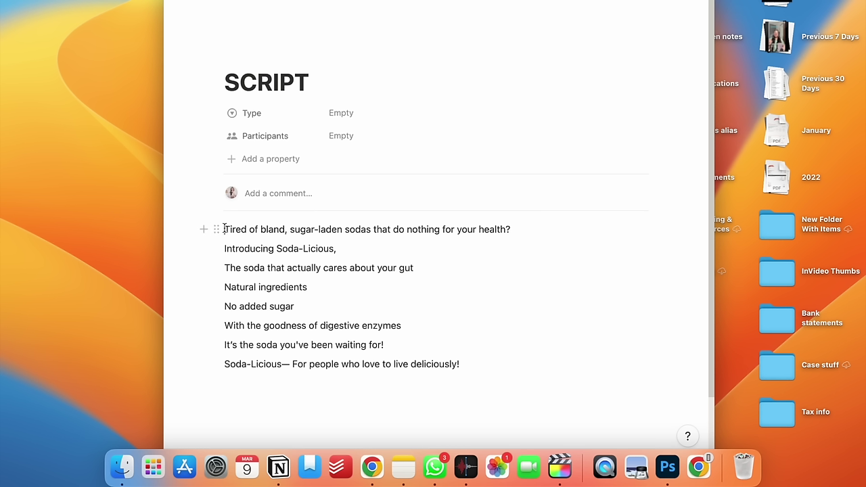
{"action": "left_click_drag", "start_coordinate": [224, 229], "coordinate": [361, 230]}
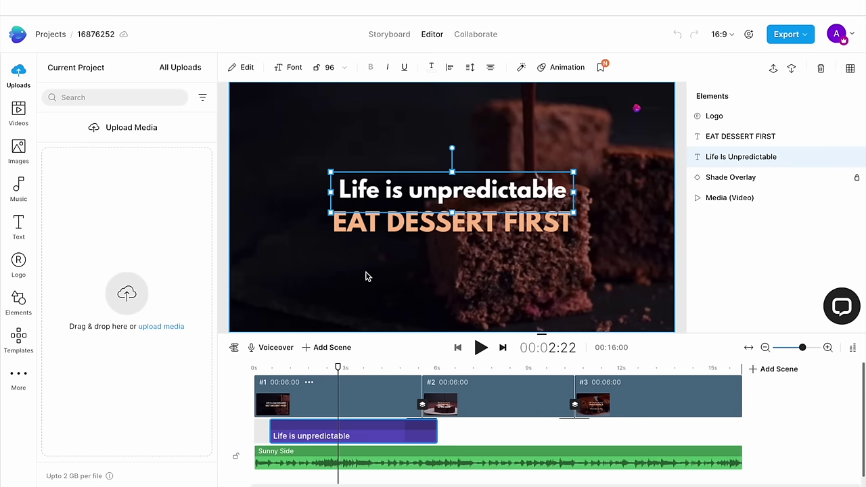
Step: Replace the first scene's headline with the pasted 'Tired of bland, sugar-laden sodas' line
{"action": "double_click", "coordinate": [414, 182]}
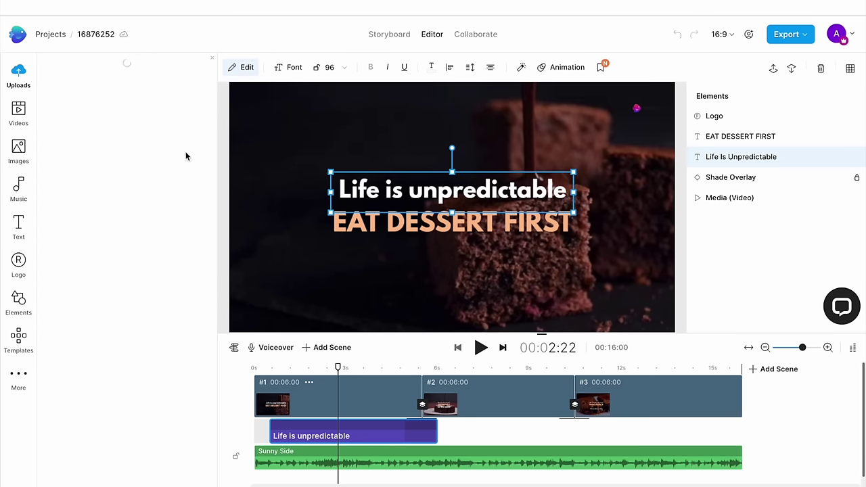
{"action": "type", "text": "that do nothing for your health?"}
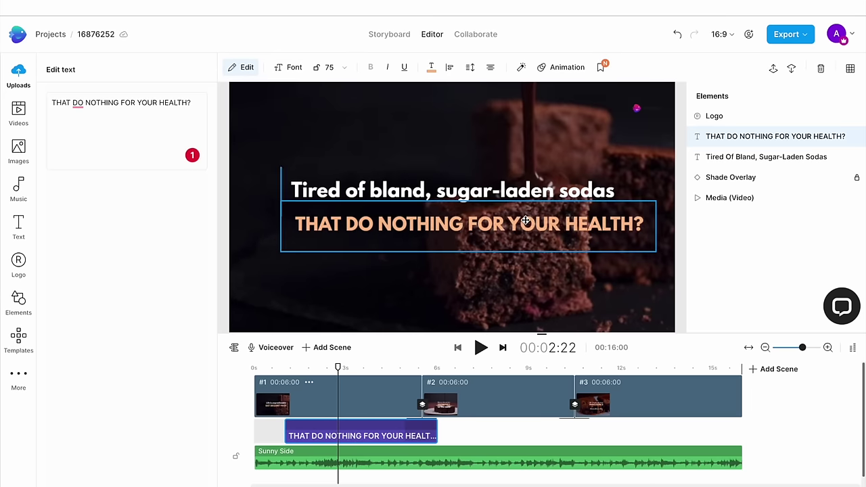
{"action": "left_click", "coordinate": [378, 191]}
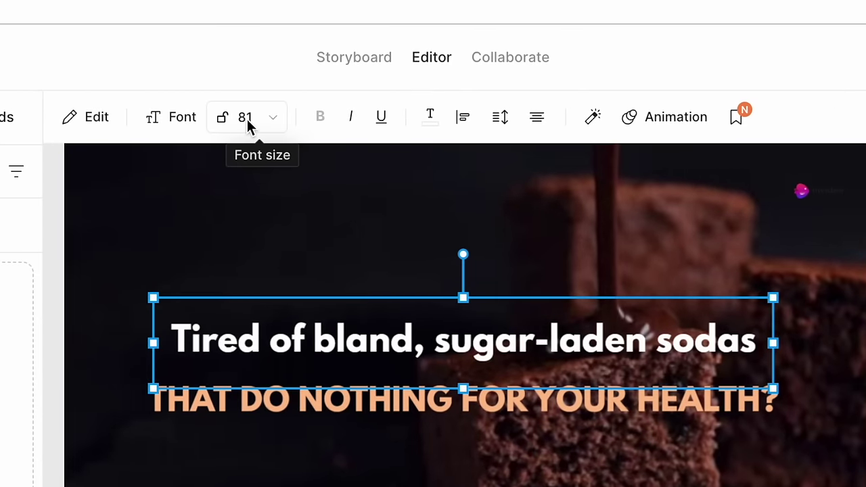
{"action": "left_click", "coordinate": [676, 111]}
Step: Delete the 'THAT DO NOTHING FOR YOUR HEALTH?' caption and centre the remaining line
{"action": "left_click", "coordinate": [324, 227]}
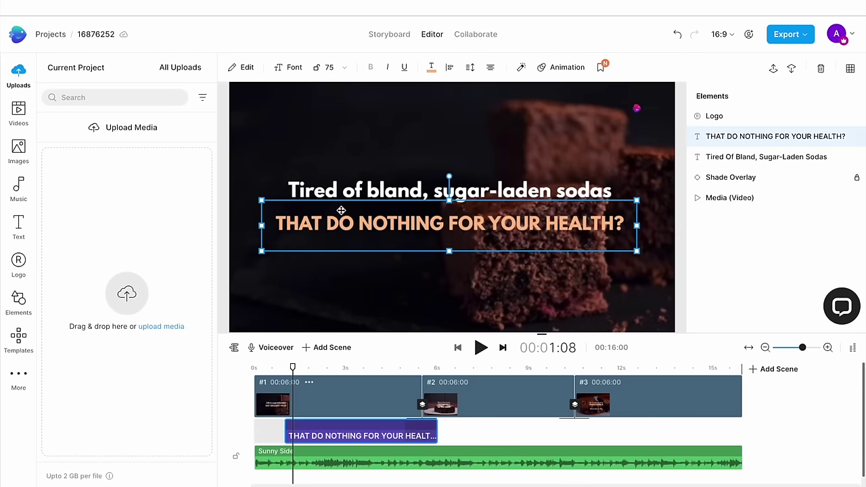
{"action": "key", "text": "Delete"}
{"action": "left_click", "coordinate": [399, 194]}
{"action": "left_click_drag", "start_coordinate": [396, 194], "coordinate": [398, 204]}
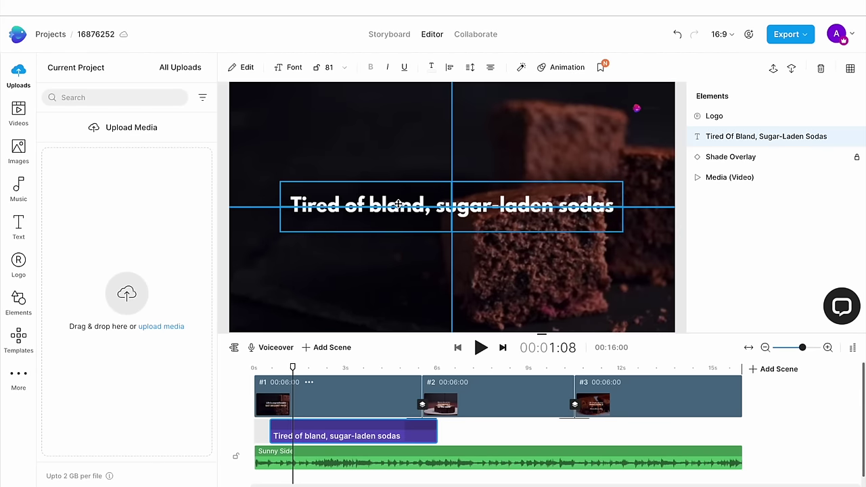
{"action": "left_click", "coordinate": [305, 293]}
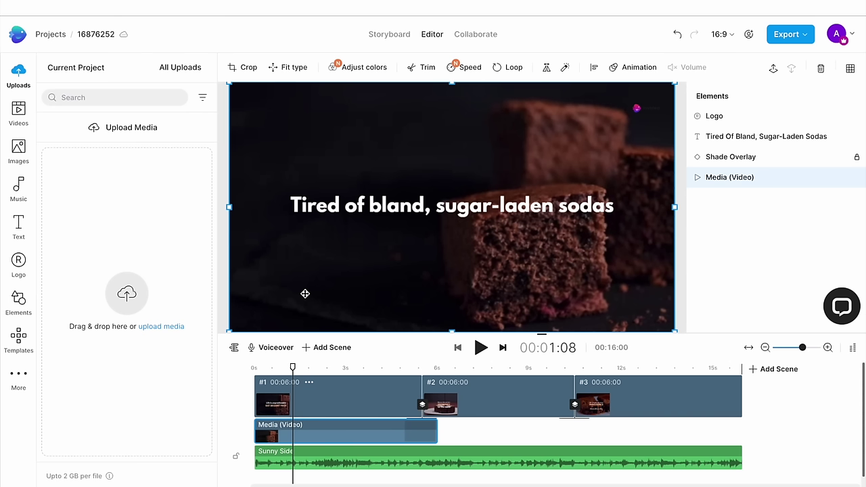
Step: Duplicate scene #1 and edit the copied scene's caption, adding '?'
{"action": "mouse_move", "coordinate": [338, 396]}
{"action": "left_click", "coordinate": [308, 381]}
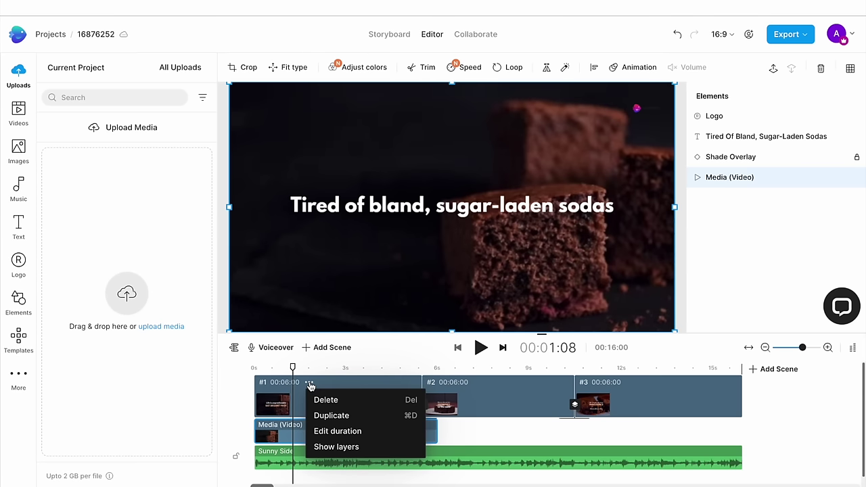
{"action": "left_click", "coordinate": [321, 417]}
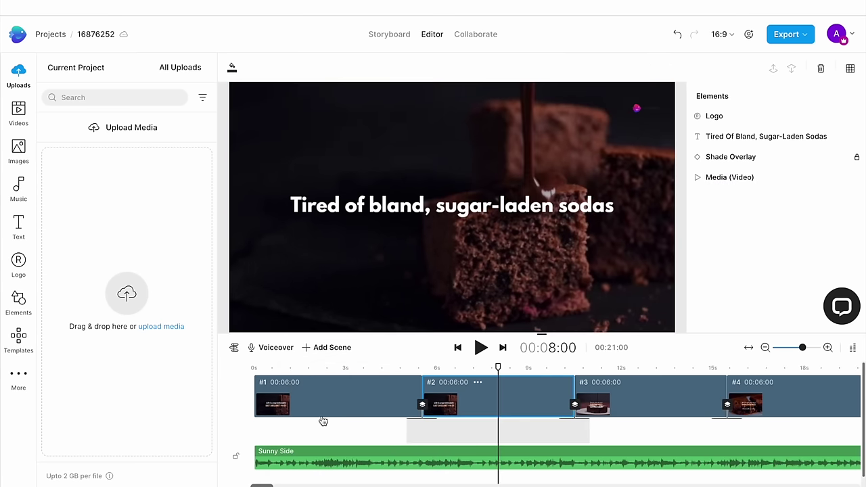
{"action": "left_click", "coordinate": [534, 183]}
{"action": "type", "text": "?"}
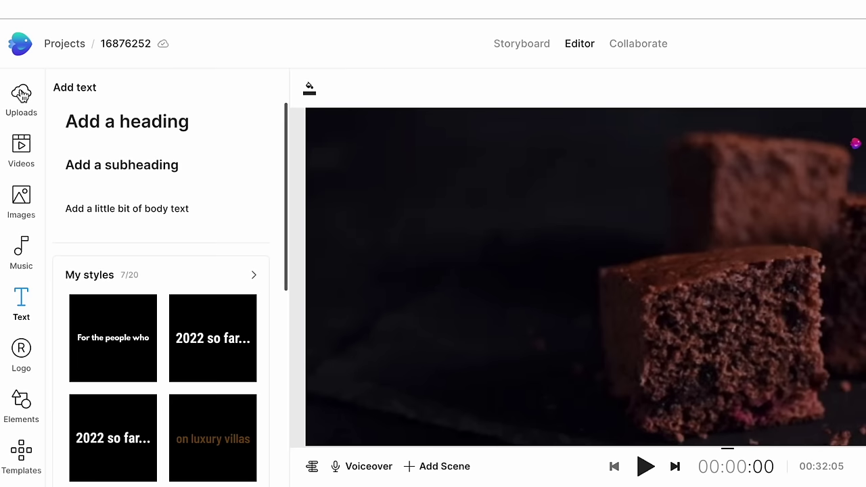
{"action": "left_click", "coordinate": [21, 94]}
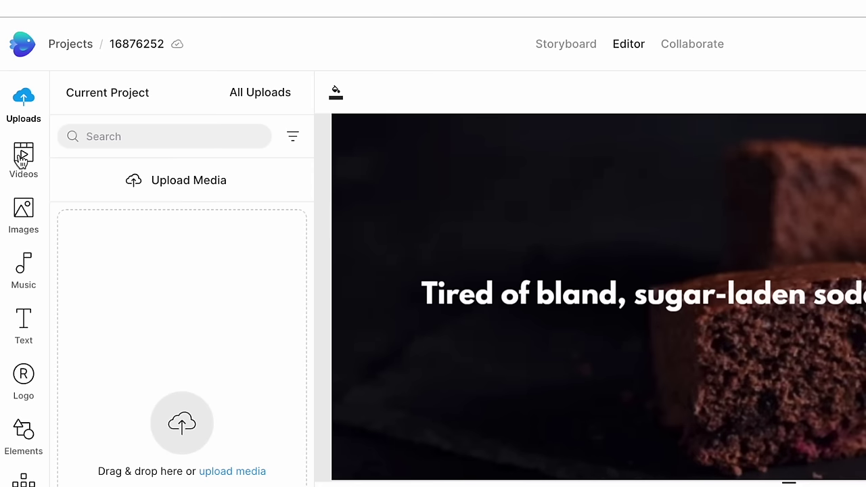
Step: Search the stock video library for 'soda pour' soda-pour clips
{"action": "left_click", "coordinate": [18, 112]}
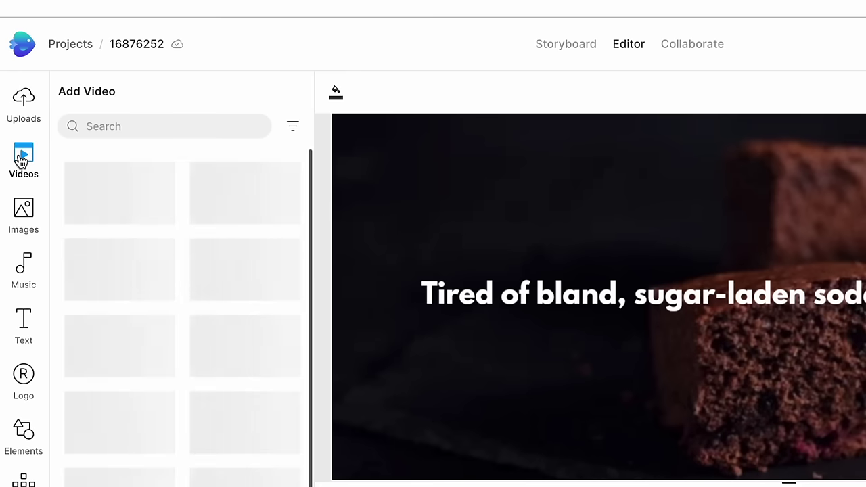
{"action": "left_click", "coordinate": [136, 120]}
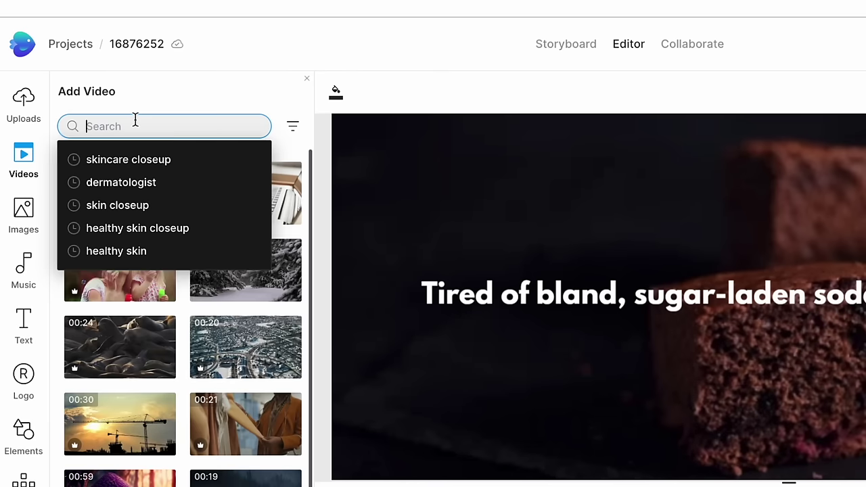
{"action": "type", "text": "soda pour"}
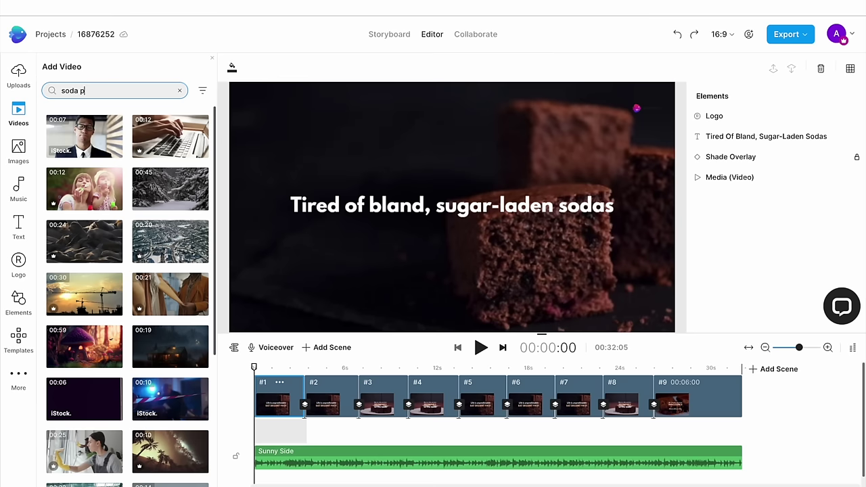
{"action": "key", "text": "Return"}
{"action": "scroll", "coordinate": [162, 365], "scroll_direction": "down", "scroll_amount": 2}
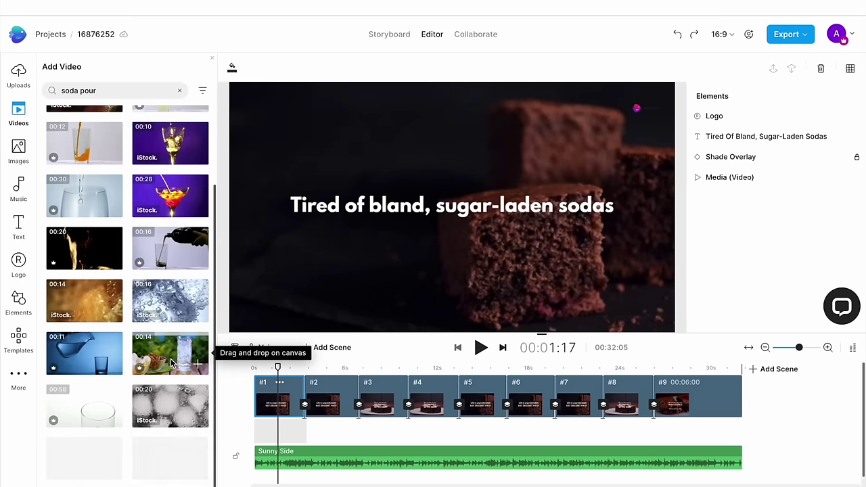
{"action": "scroll", "coordinate": [162, 361], "scroll_direction": "down", "scroll_amount": 5}
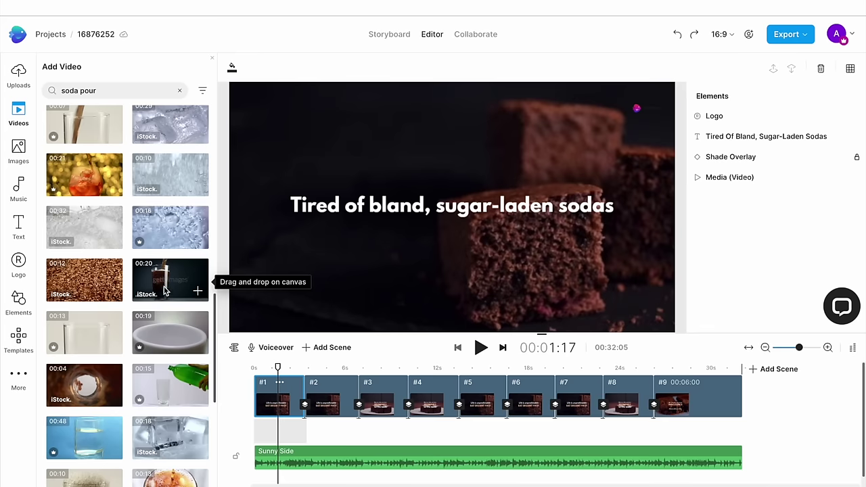
Step: Replace scene backgrounds with two trimmed soda clips, keeping about 4–7 s of the first
{"action": "left_click_drag", "start_coordinate": [165, 280], "coordinate": [260, 106]}
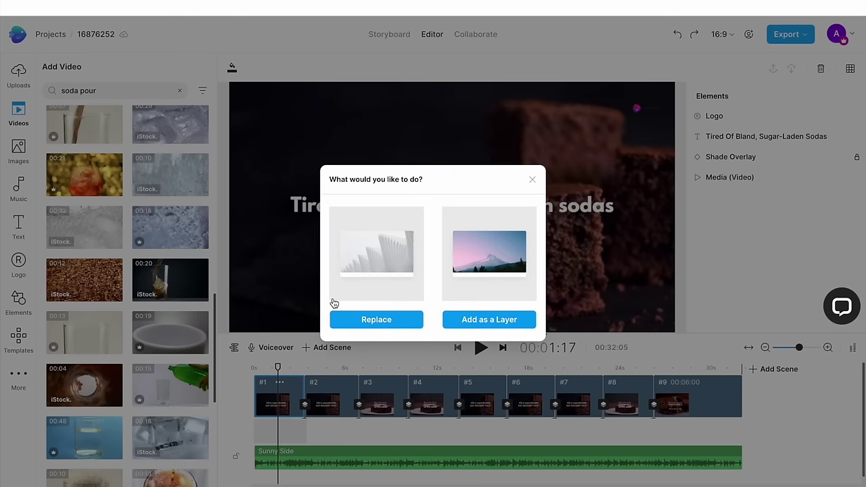
{"action": "left_click", "coordinate": [385, 325]}
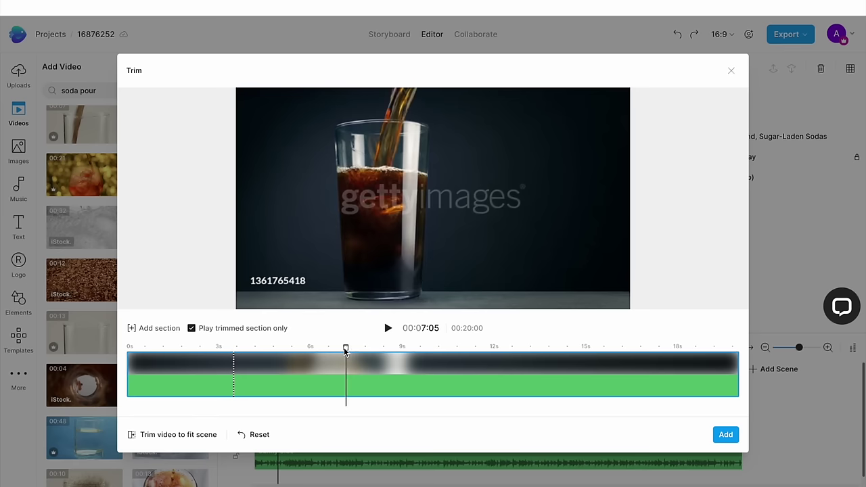
{"action": "left_click", "coordinate": [284, 350]}
{"action": "left_click_drag", "start_coordinate": [284, 350], "coordinate": [266, 349]}
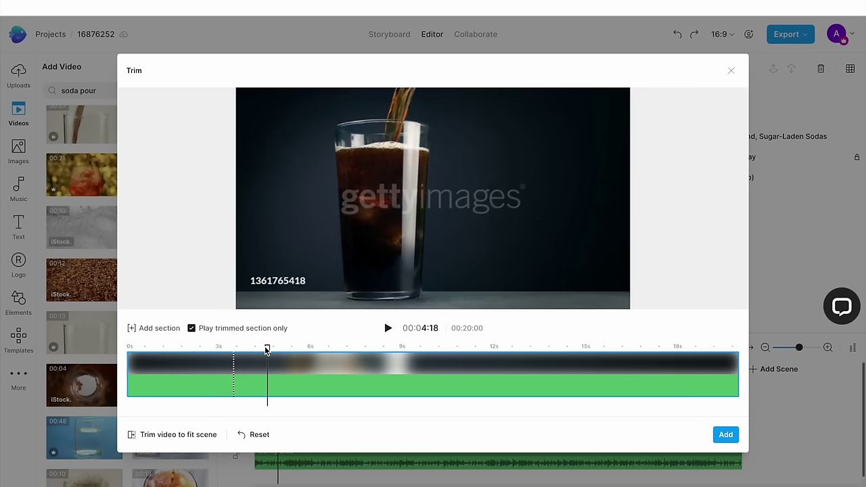
{"action": "left_click", "coordinate": [195, 438]}
{"action": "left_click_drag", "start_coordinate": [198, 371], "coordinate": [322, 373]}
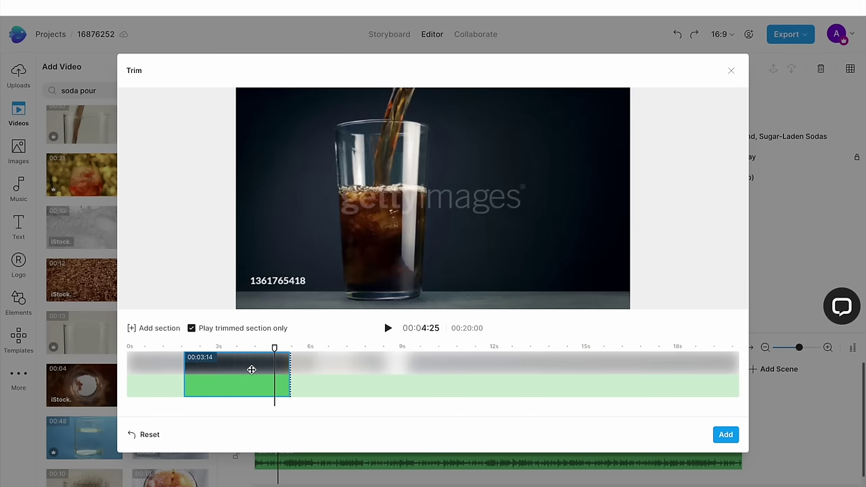
{"action": "left_click", "coordinate": [726, 436]}
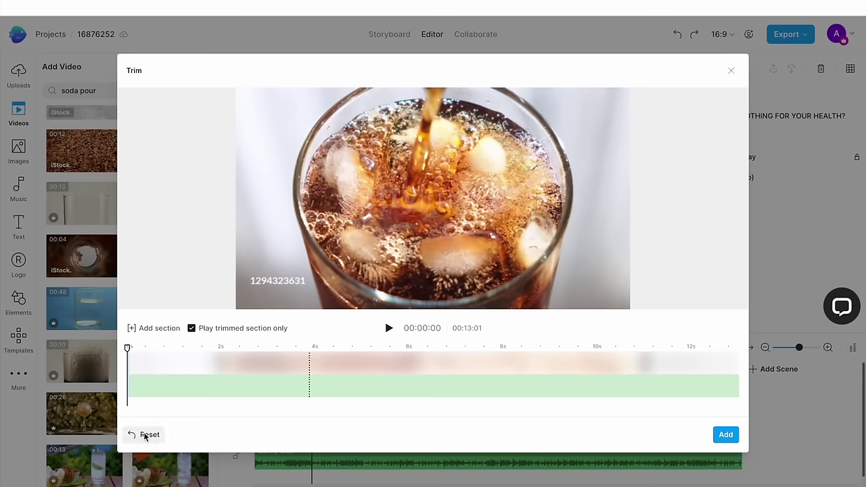
{"action": "left_click", "coordinate": [187, 436]}
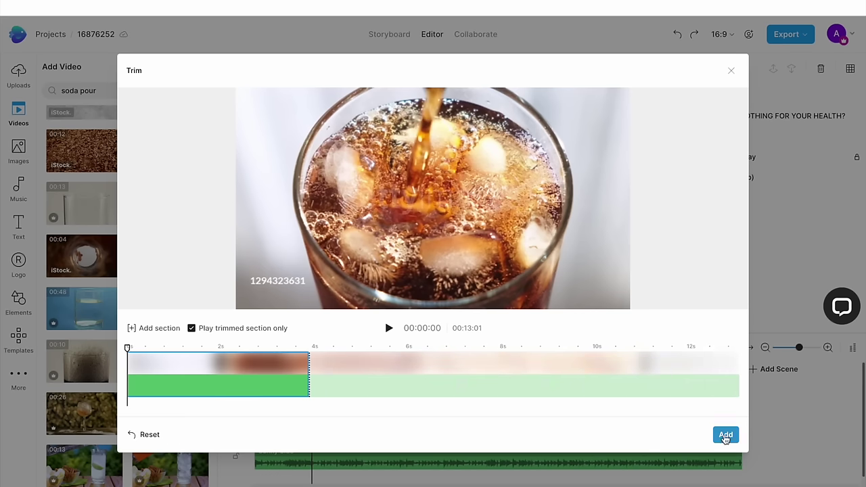
{"action": "left_click", "coordinate": [725, 435]}
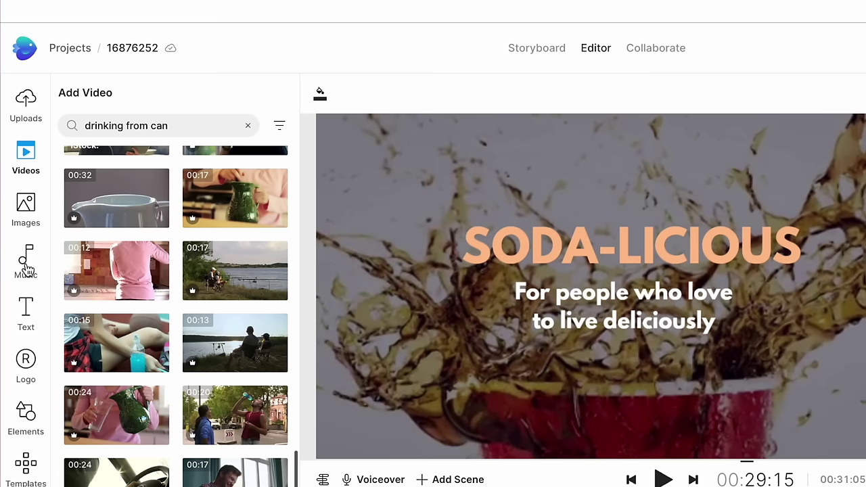
Step: Browse Rock music and preview the Aggressive Sport and Born To Win tracks
{"action": "left_click", "coordinate": [27, 269]}
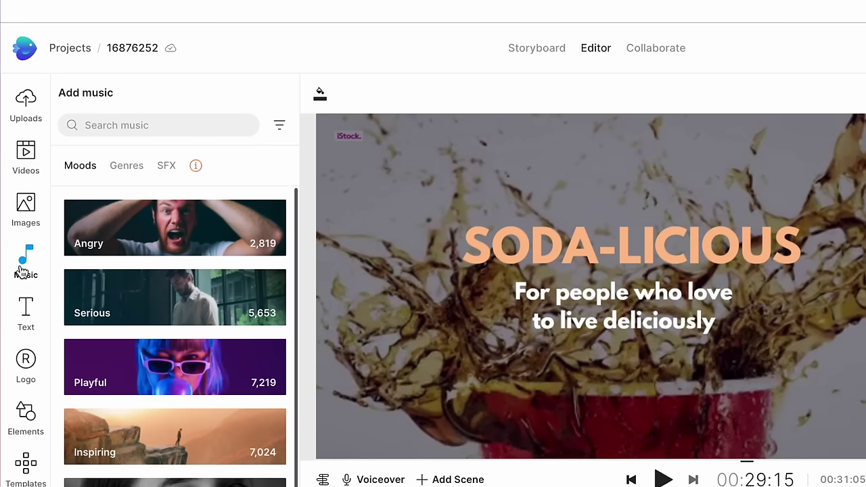
{"action": "left_click", "coordinate": [88, 119]}
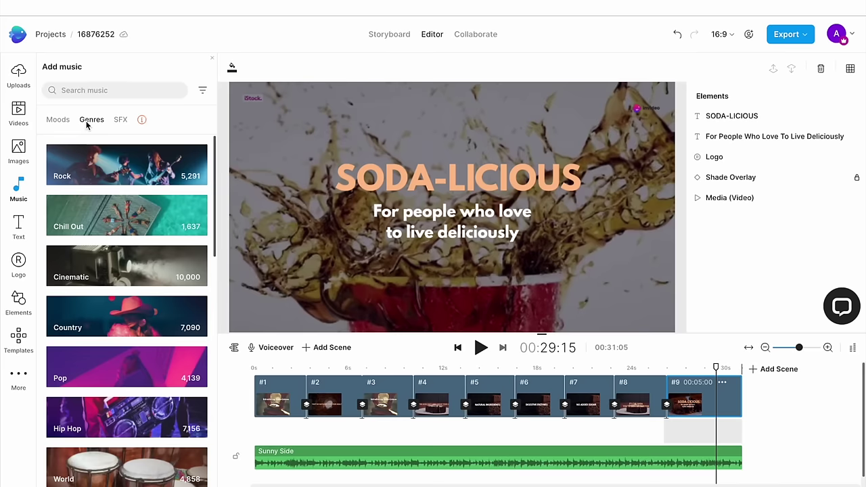
{"action": "left_click", "coordinate": [86, 163]}
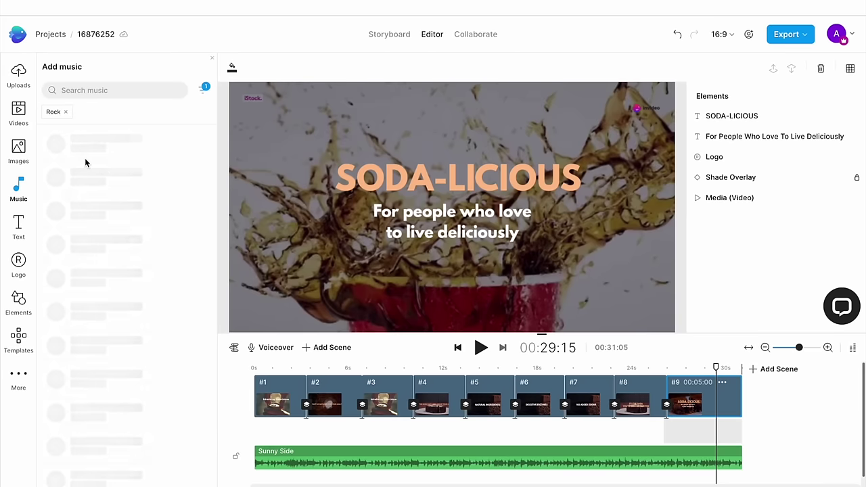
{"action": "left_click", "coordinate": [61, 149]}
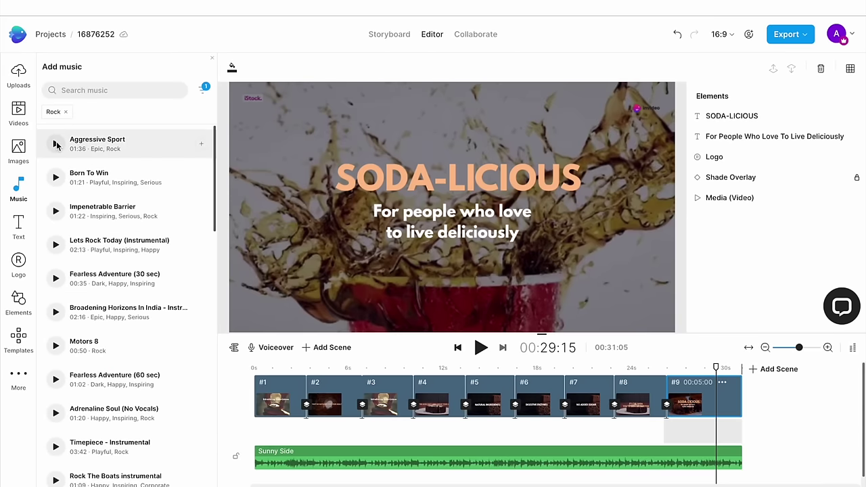
{"action": "left_click", "coordinate": [55, 185]}
{"action": "left_click", "coordinate": [294, 454]}
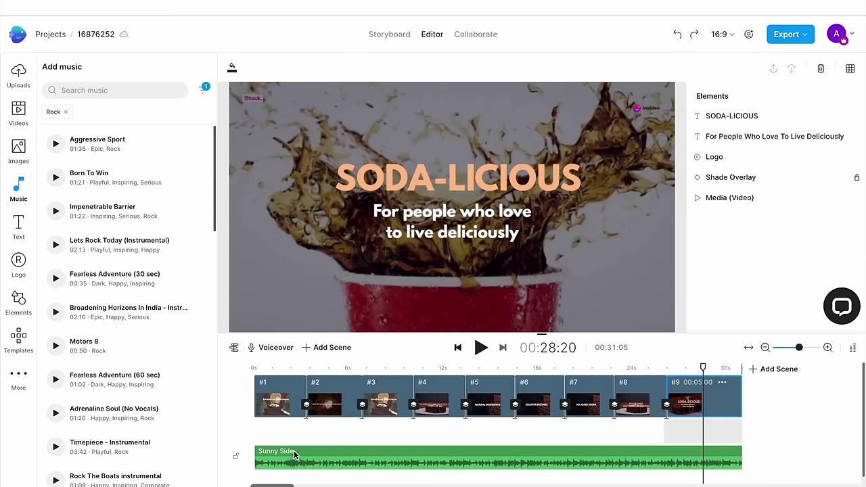
Step: Replace the Sunny Side music with Born To Win as the background track
{"action": "left_click", "coordinate": [297, 465]}
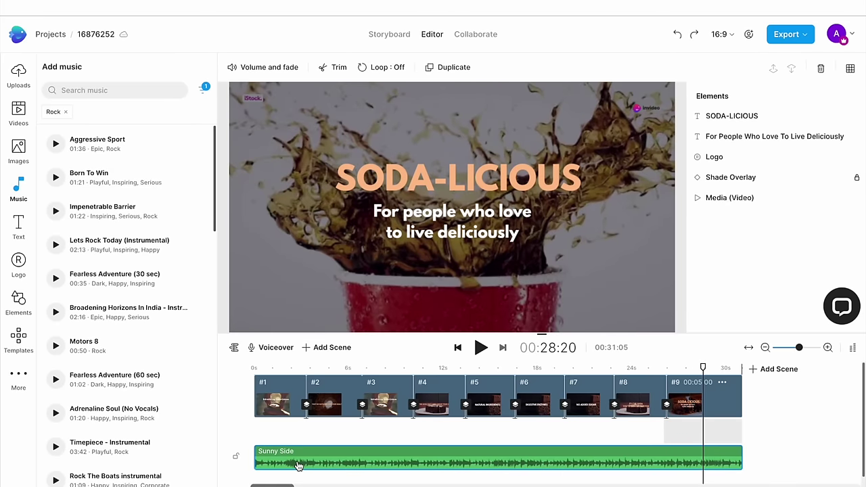
{"action": "key", "text": "Delete"}
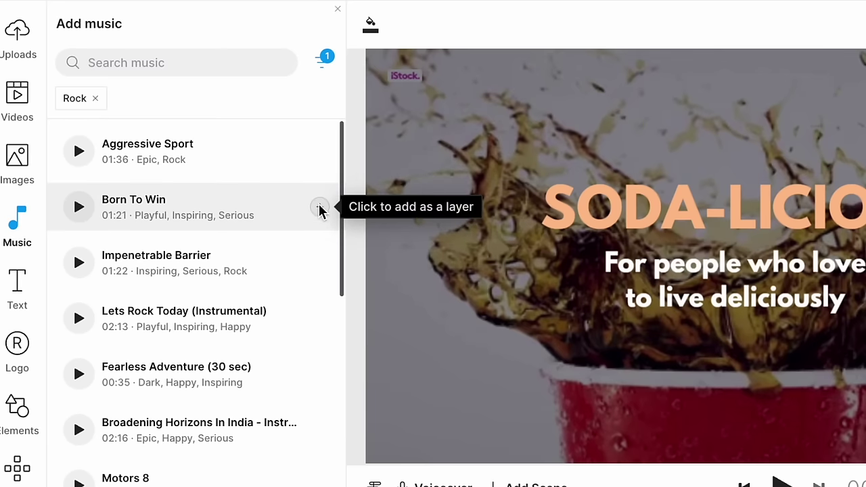
{"action": "left_click", "coordinate": [319, 207]}
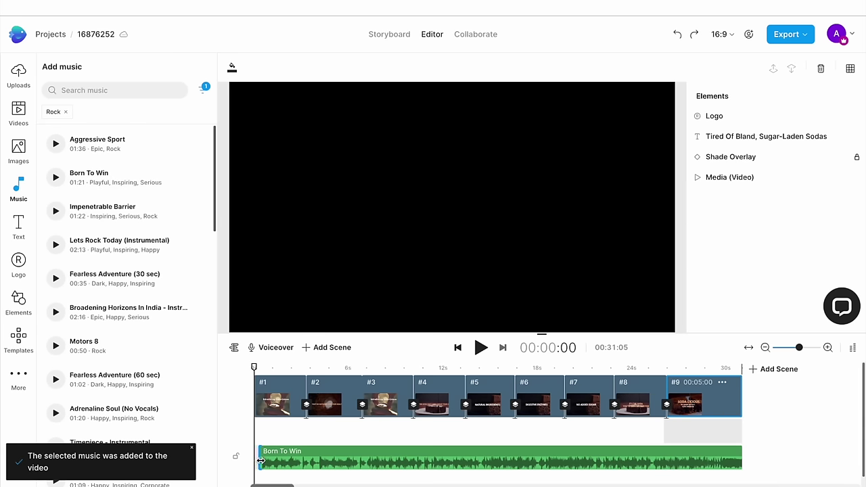
Step: Upload the Soda-Licious logo PNG and apply it to the video's top-right corner
{"action": "left_click", "coordinate": [639, 108]}
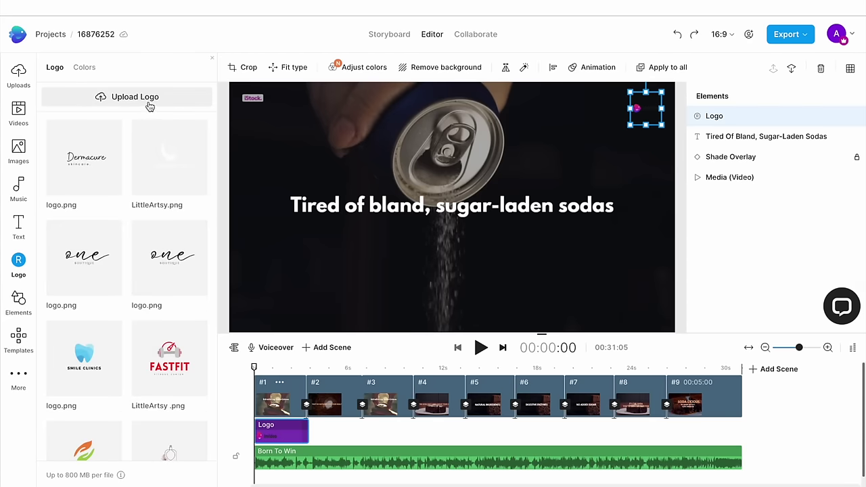
{"action": "left_click", "coordinate": [149, 102]}
{"action": "left_click", "coordinate": [313, 160]}
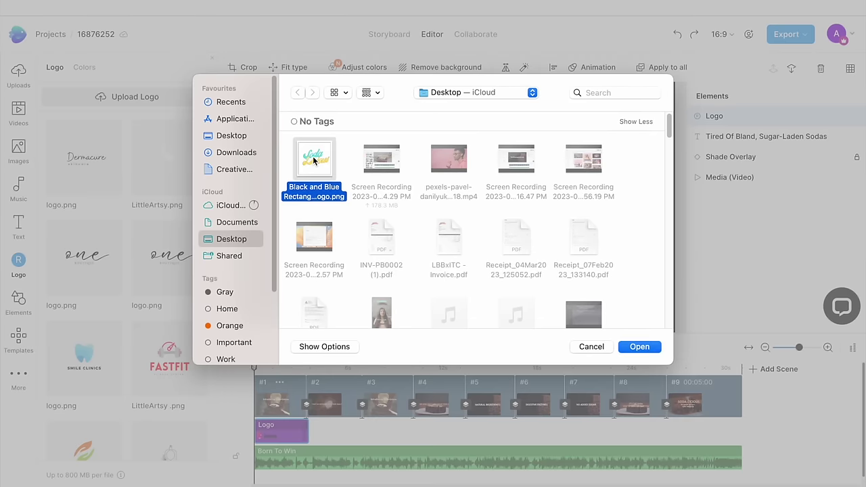
{"action": "left_click", "coordinate": [637, 351]}
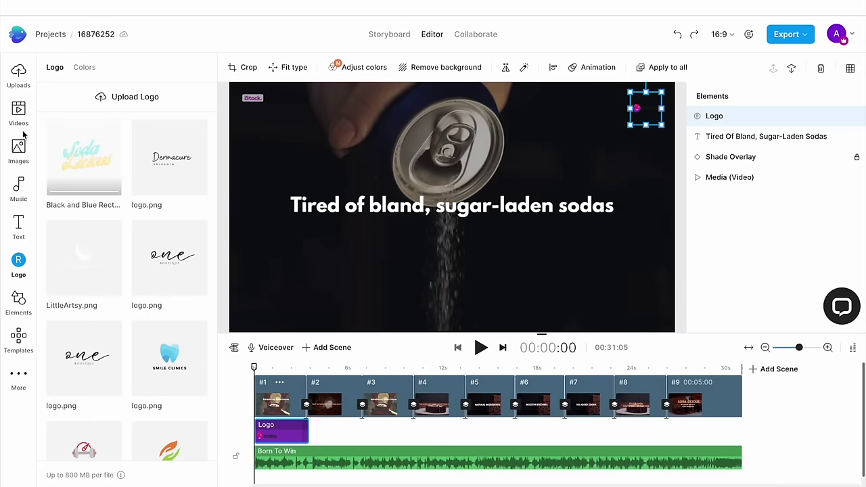
{"action": "left_click", "coordinate": [79, 157]}
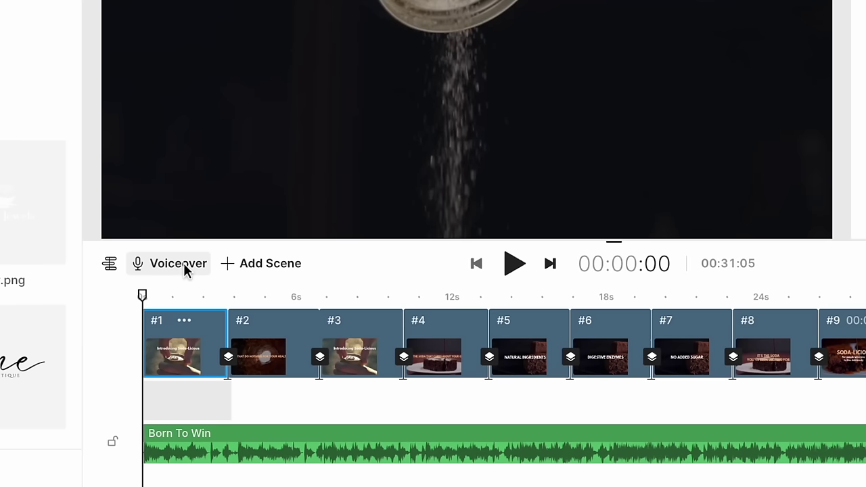
Step: Record a roughly 26-second voiceover and add it beneath the Born To Win track
{"action": "left_click", "coordinate": [184, 268]}
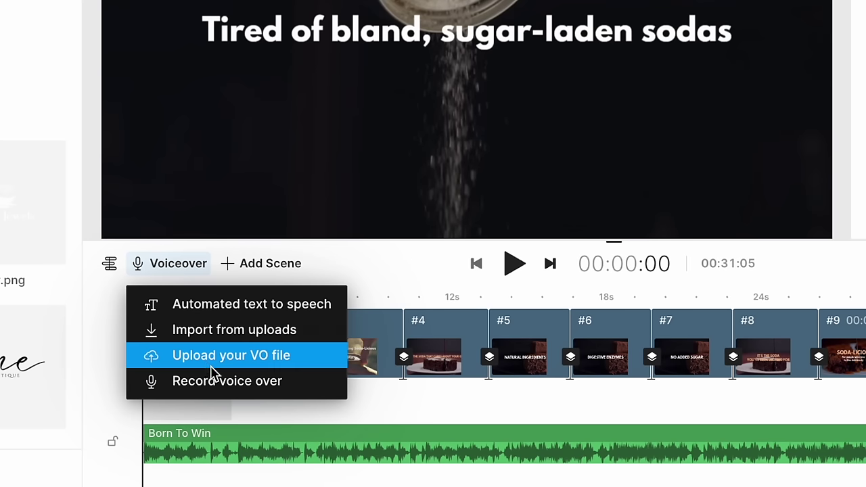
{"action": "left_click", "coordinate": [225, 383]}
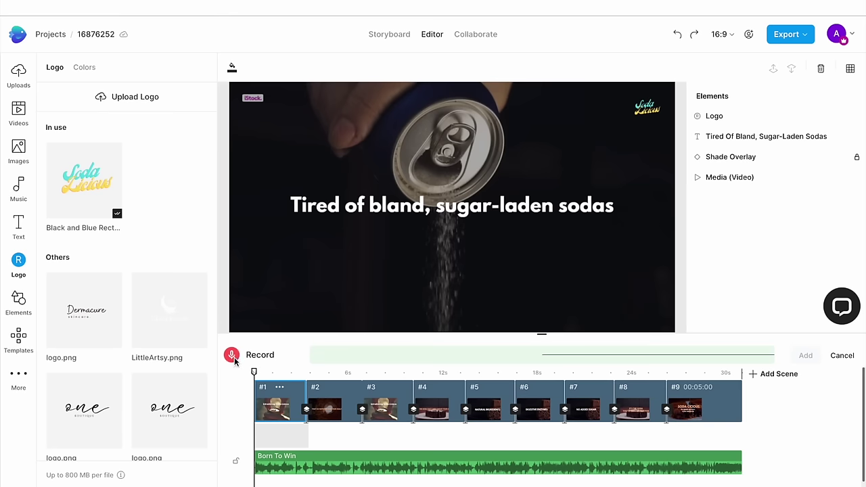
{"action": "left_click", "coordinate": [232, 355]}
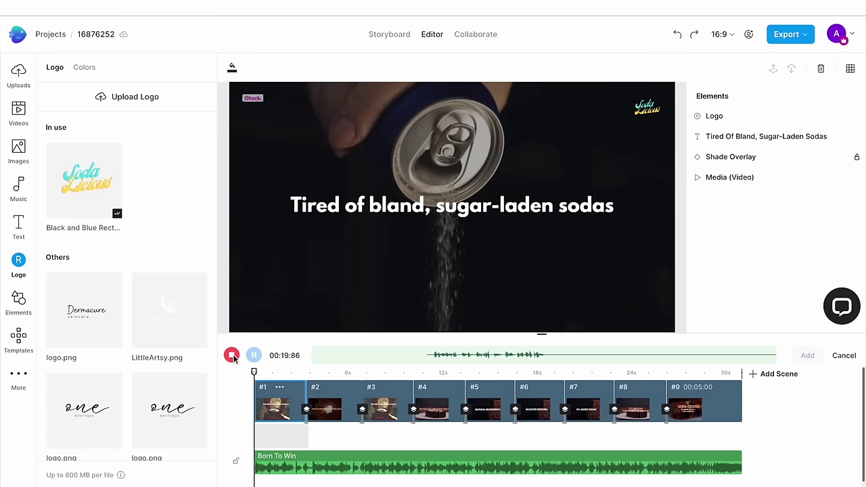
{"action": "left_click", "coordinate": [232, 355]}
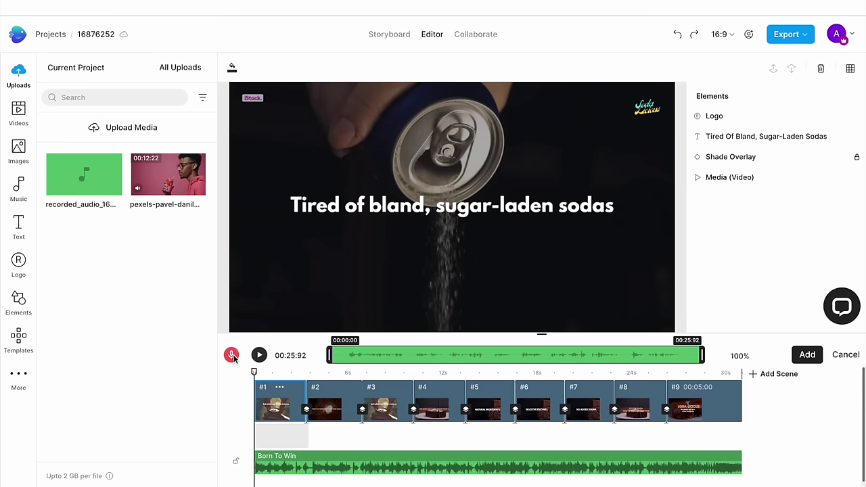
{"action": "left_click", "coordinate": [808, 355]}
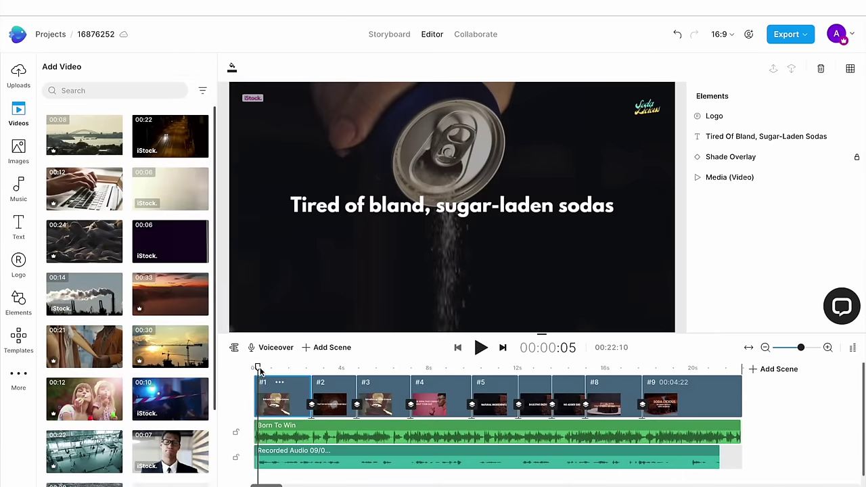
Step: Lower the Born To Win music volume to about -26 dB (roughly 57%)
{"action": "left_click", "coordinate": [481, 347]}
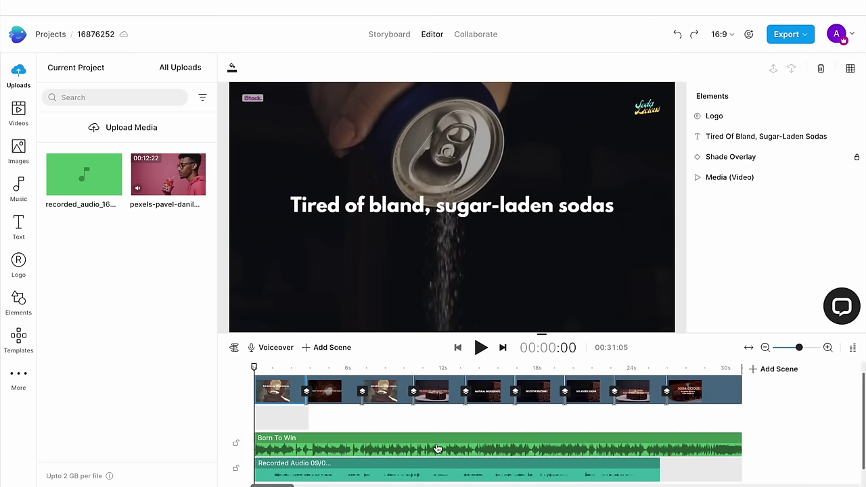
{"action": "left_click", "coordinate": [437, 448]}
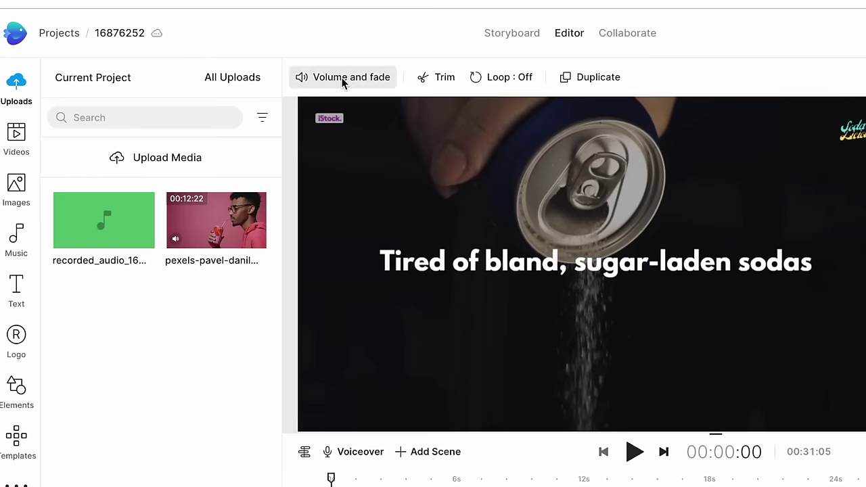
{"action": "left_click", "coordinate": [343, 80]}
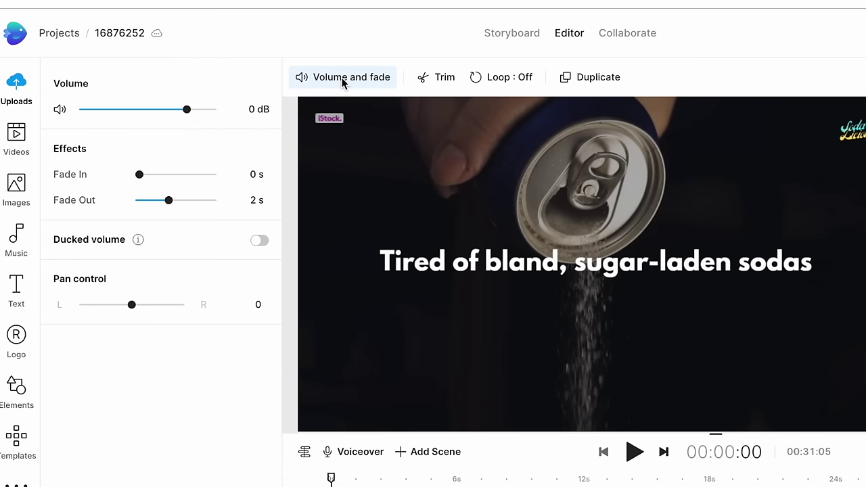
{"action": "left_click_drag", "start_coordinate": [142, 114], "coordinate": [142, 116]}
Step: Split the recorded voiceover at 00:09:28 and 00:12:02
{"action": "key", "text": "space"}
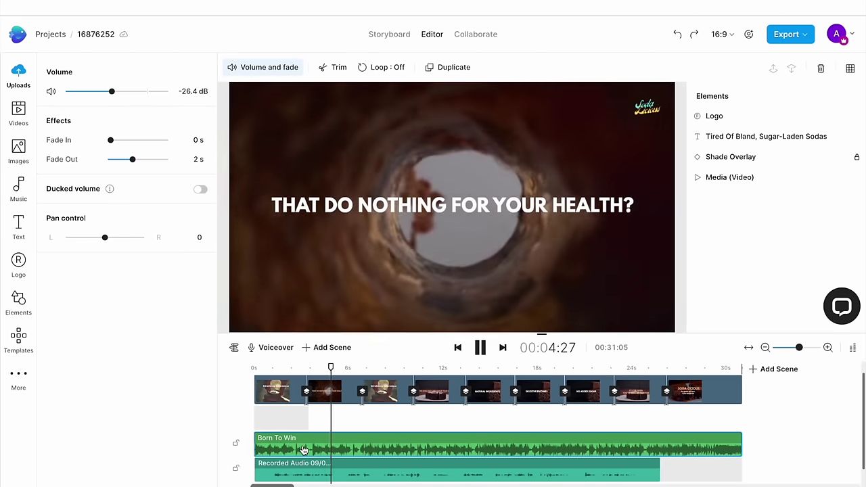
{"action": "left_click", "coordinate": [409, 447]}
{"action": "left_click", "coordinate": [414, 473]}
{"action": "key", "text": "s"}
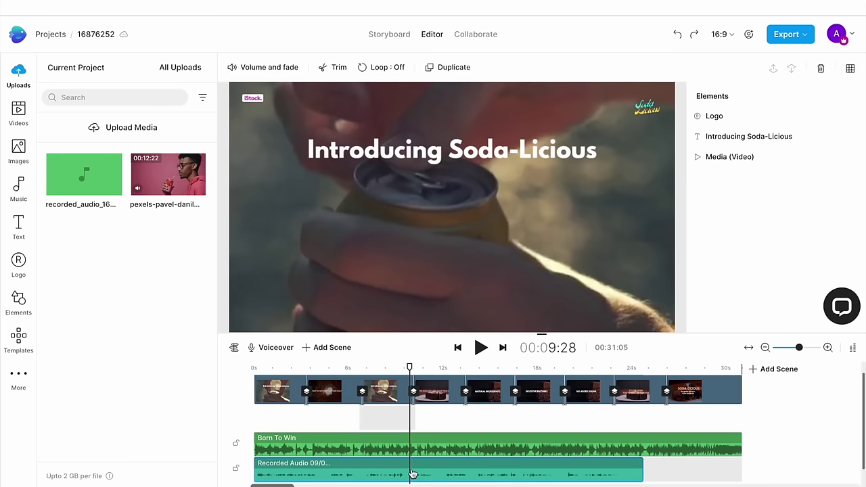
{"action": "scroll", "coordinate": [411, 473], "scroll_direction": "down", "scroll_amount": 1}
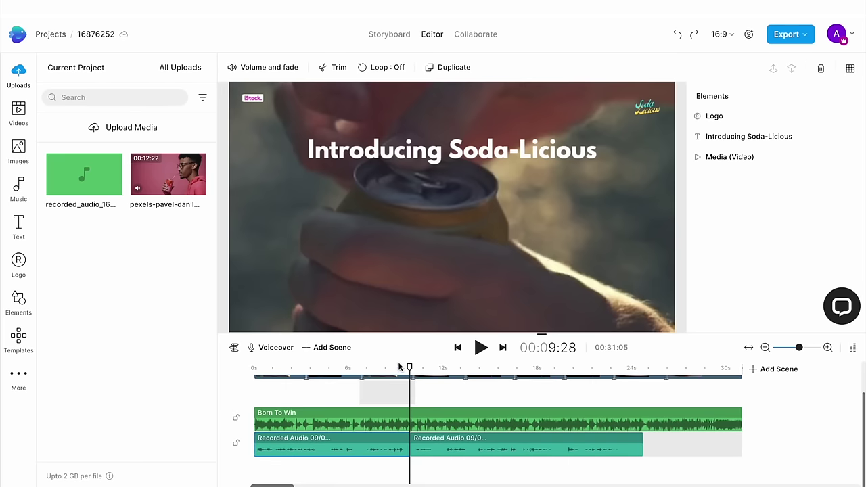
{"action": "left_click_drag", "start_coordinate": [415, 366], "coordinate": [442, 367]}
{"action": "key", "text": "s"}
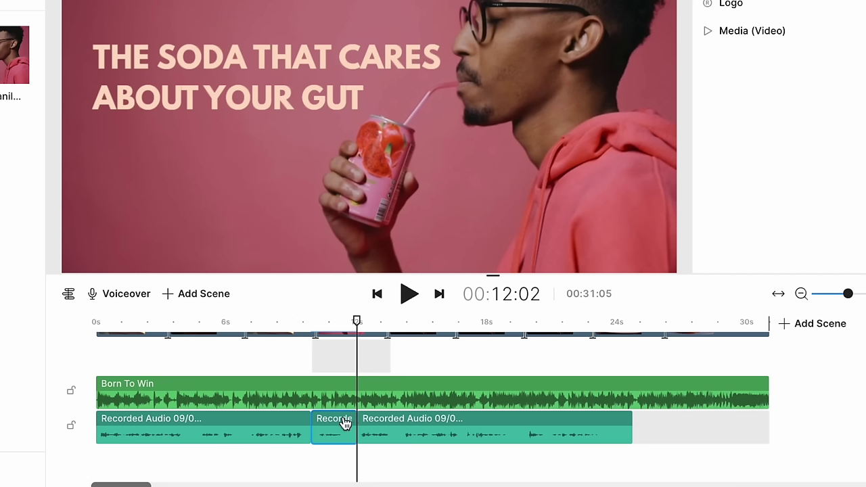
Step: Delete the middle voiceover piece, close the gap, and play back the result
{"action": "key", "text": "Delete"}
{"action": "left_click", "coordinate": [343, 424]}
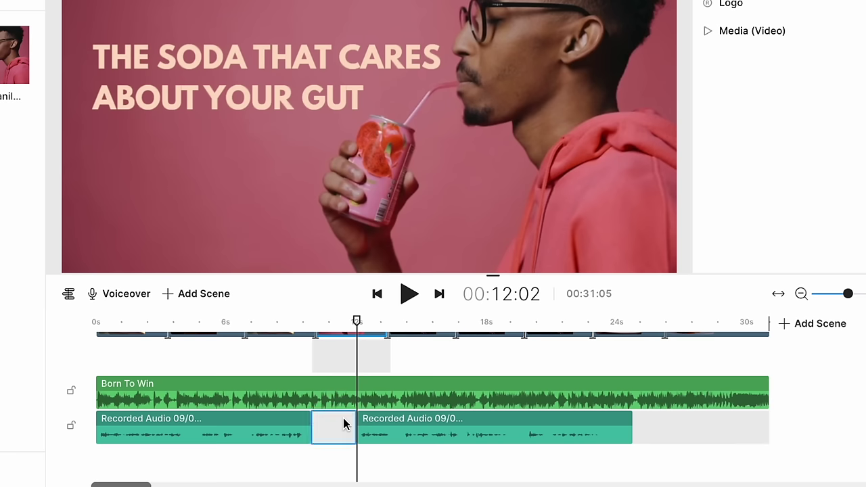
{"action": "key", "text": "Delete"}
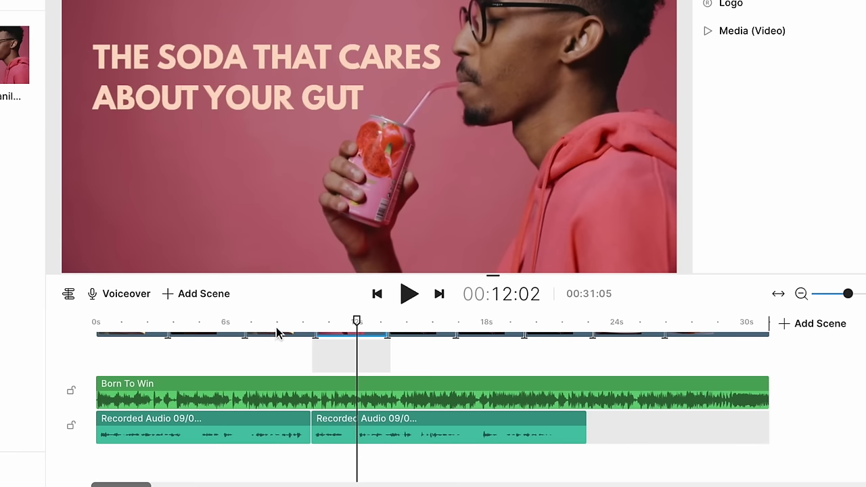
{"action": "left_click", "coordinate": [279, 331]}
{"action": "key", "text": "space"}
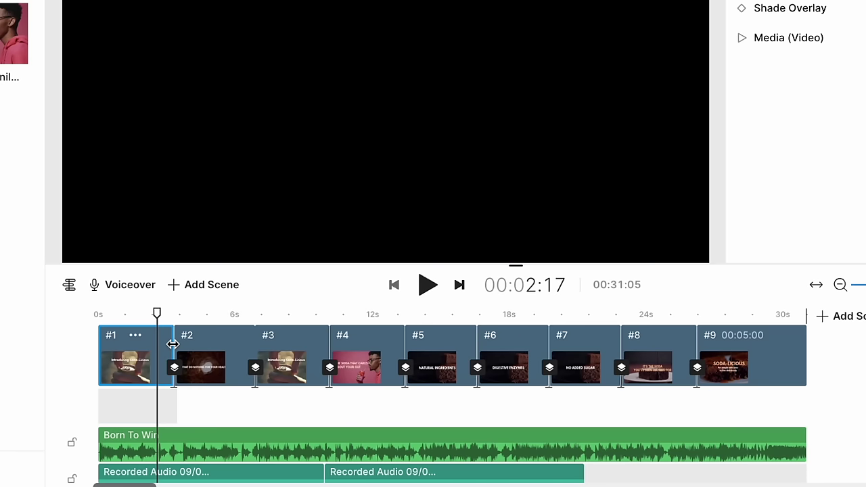
Step: Shorten the first scene so the whole video runs 00:22:10
{"action": "left_click_drag", "start_coordinate": [173, 343], "coordinate": [155, 343]}
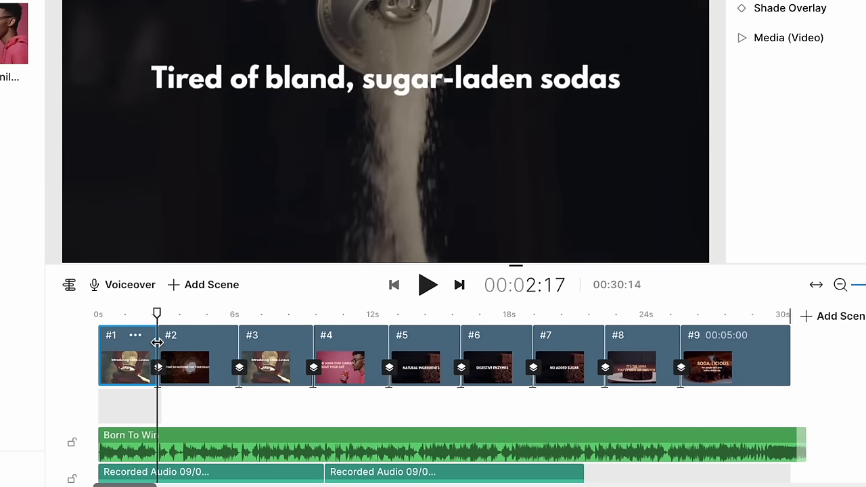
{"action": "left_click_drag", "start_coordinate": [155, 343], "coordinate": [156, 343]}
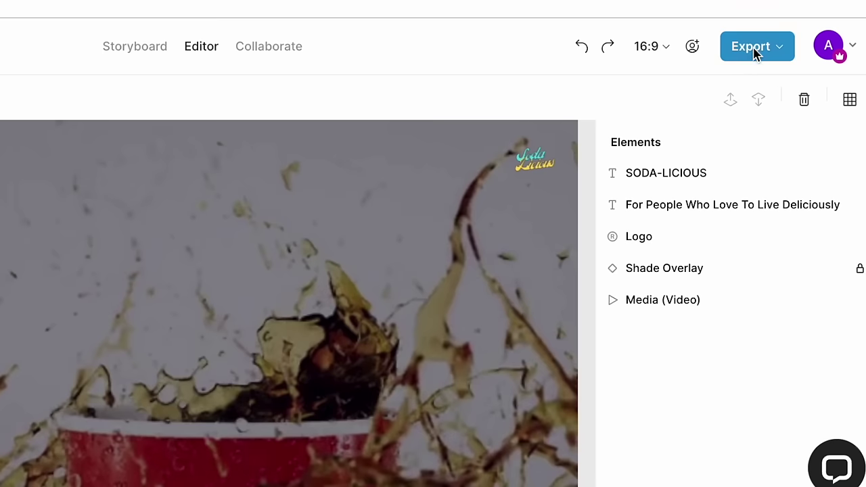
Step: Export the video at 1080p and open the support chat for the Help Center
{"action": "left_click", "coordinate": [753, 48]}
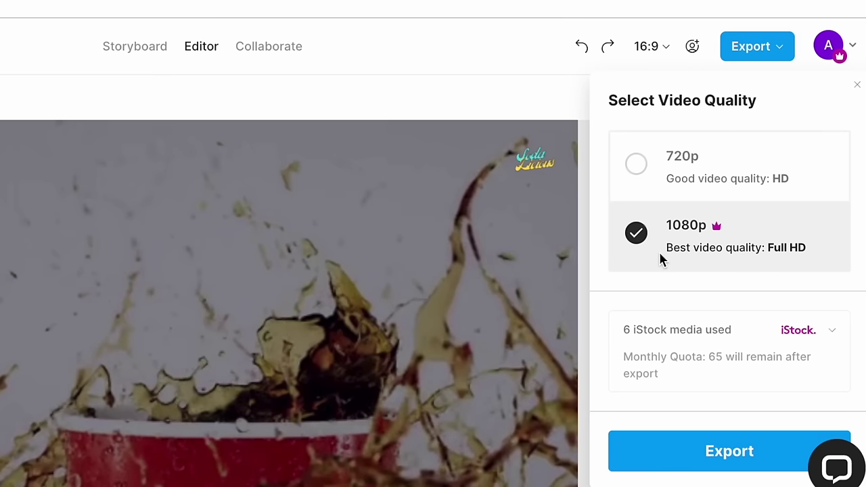
{"action": "left_click", "coordinate": [674, 468]}
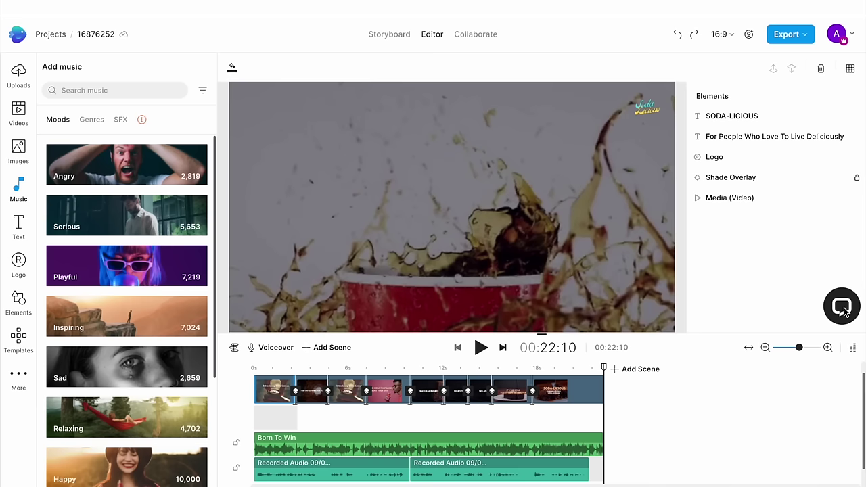
{"action": "left_click", "coordinate": [843, 307]}
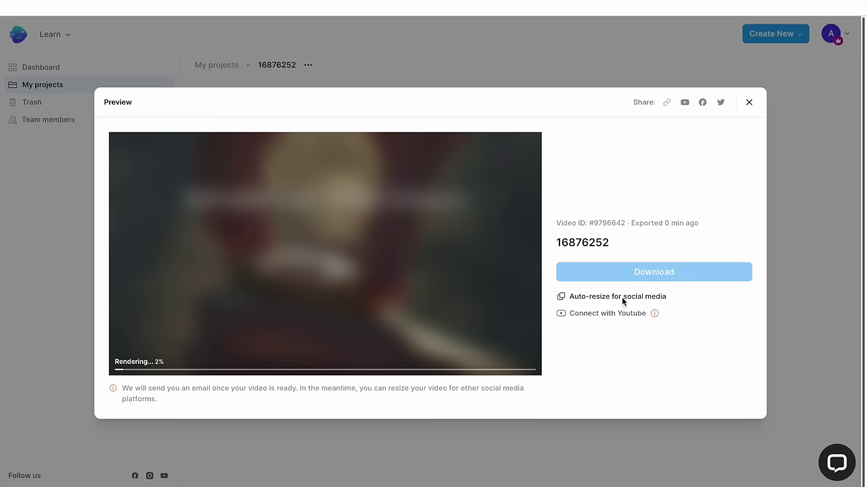
Step: Make a square 1:1 version and fit the opening title onto two lines over the can
{"action": "left_click", "coordinate": [622, 298]}
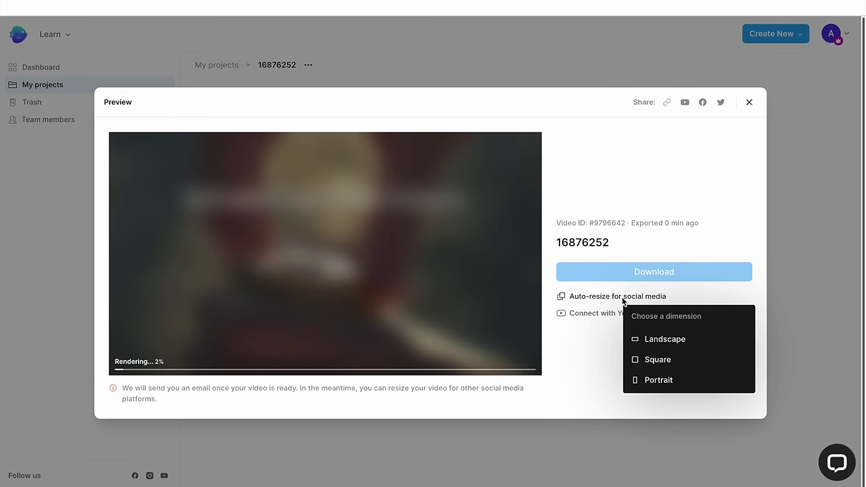
{"action": "left_click", "coordinate": [666, 359]}
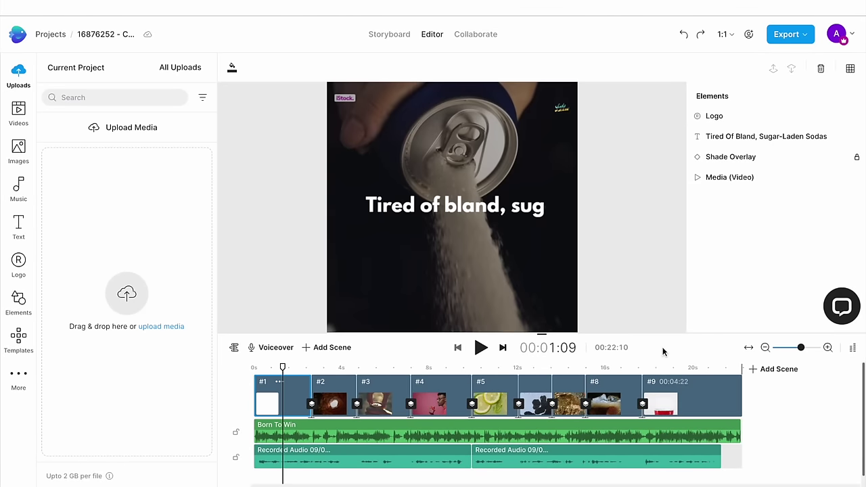
{"action": "left_click", "coordinate": [547, 205]}
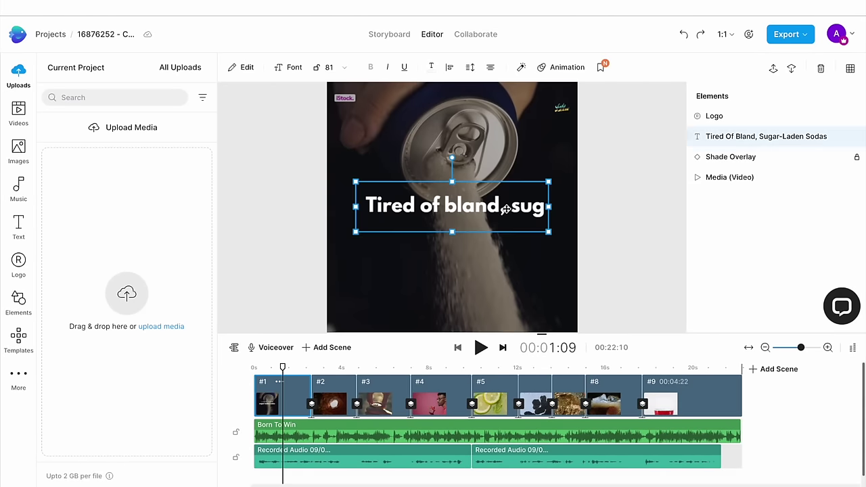
{"action": "mouse_move", "coordinate": [549, 206]}
{"action": "left_mouse_down"}
{"action": "mouse_move", "coordinate": [494, 214]}
{"action": "mouse_move", "coordinate": [503, 213]}
{"action": "left_mouse_up"}
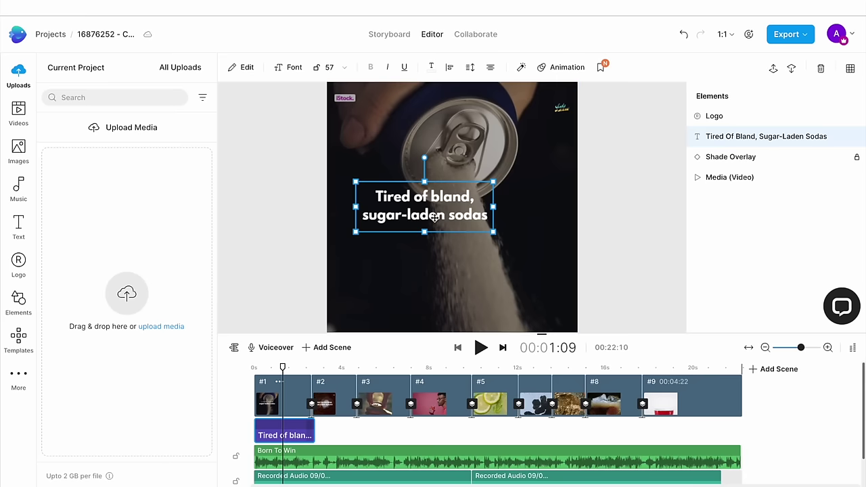
{"action": "left_click_drag", "start_coordinate": [437, 218], "coordinate": [463, 228]}
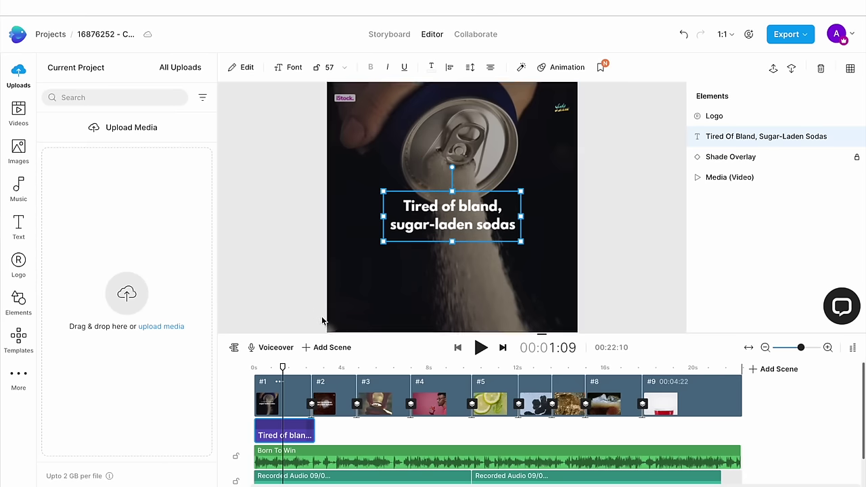